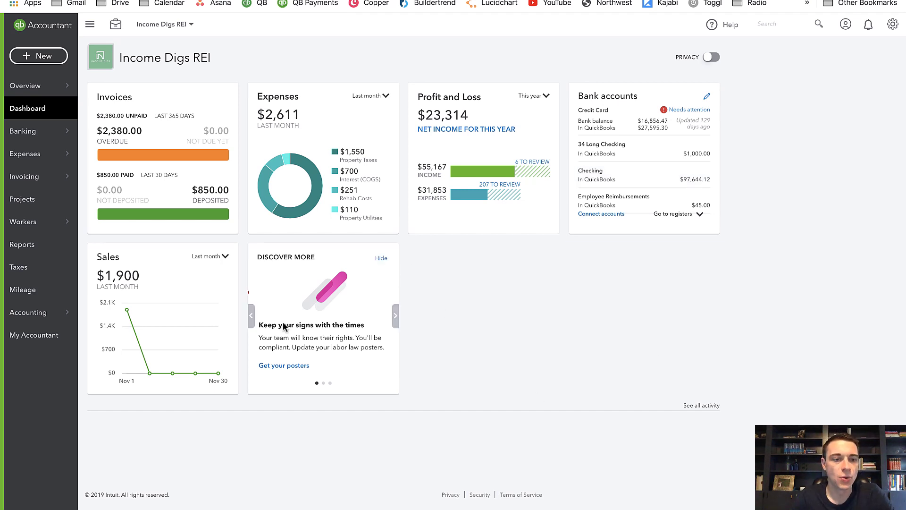
Step: Run the saved 'Balance Sheet - 2016' custom report, which shows no data
click(56, 254)
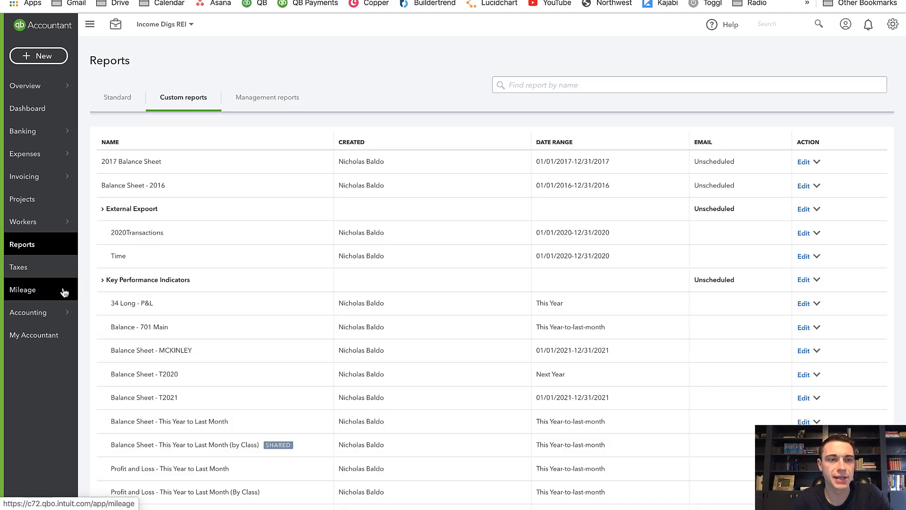
click(137, 189)
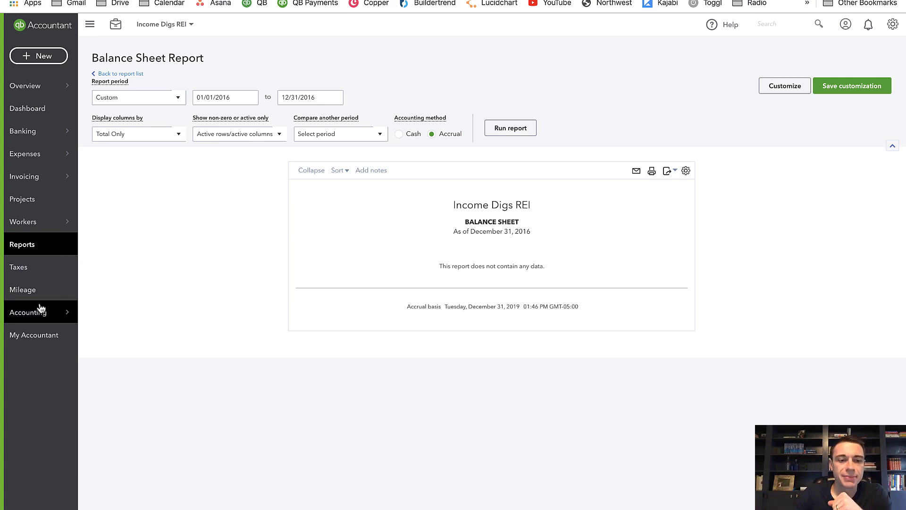
Step: Check the Buildings - Original cost account's settings in the Chart of Accounts and close without changes
click(118, 319)
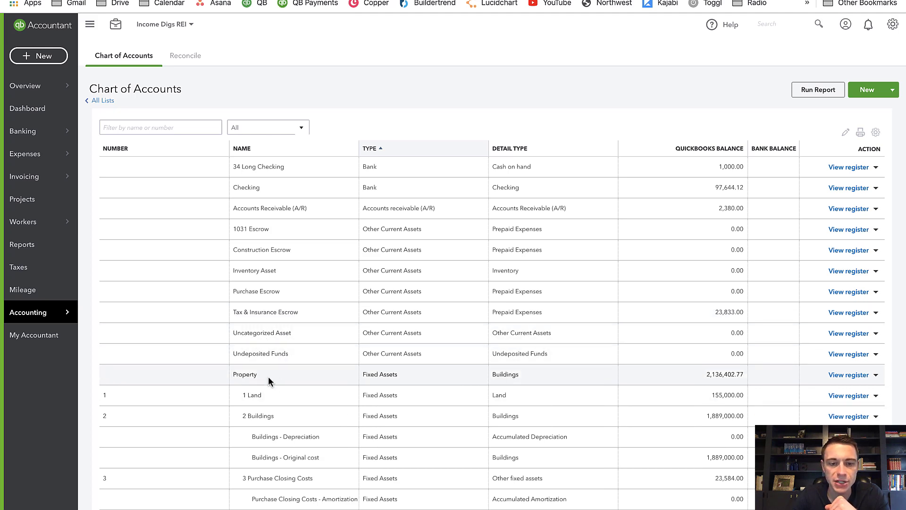
scroll(283, 390, down, 2)
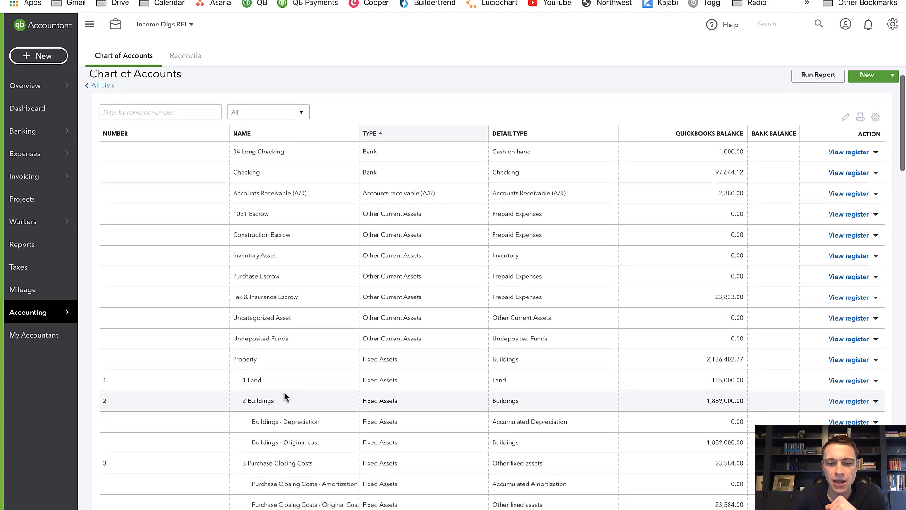
click(875, 376)
click(845, 387)
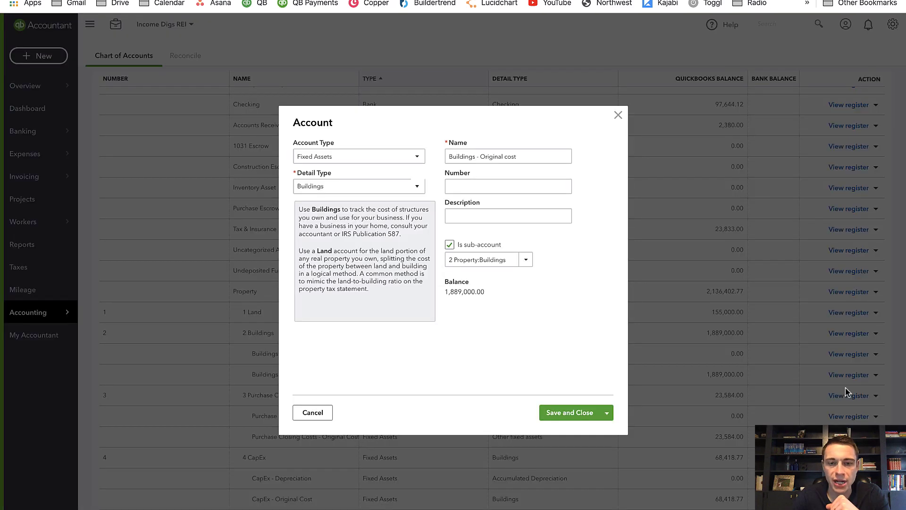
click(616, 112)
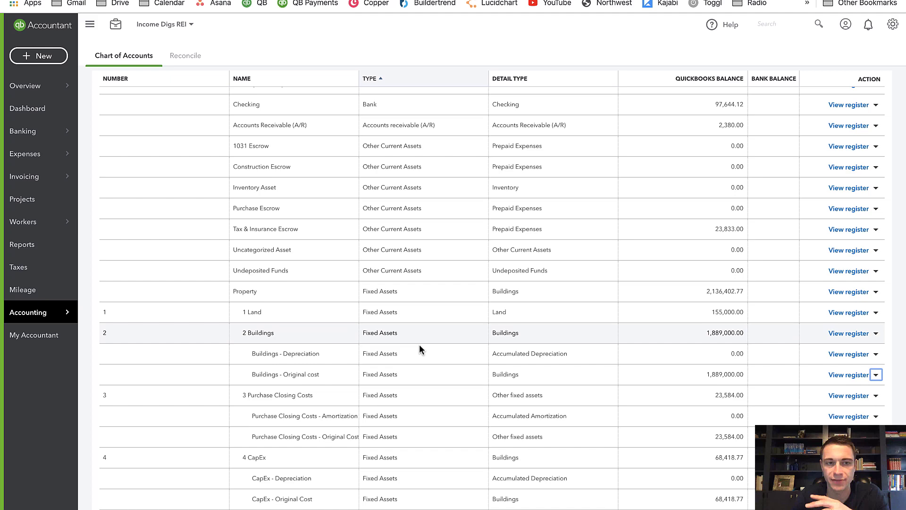
scroll(410, 349, up, 3)
Step: Start a new Fixed Assets account with detail type Buildings
click(868, 90)
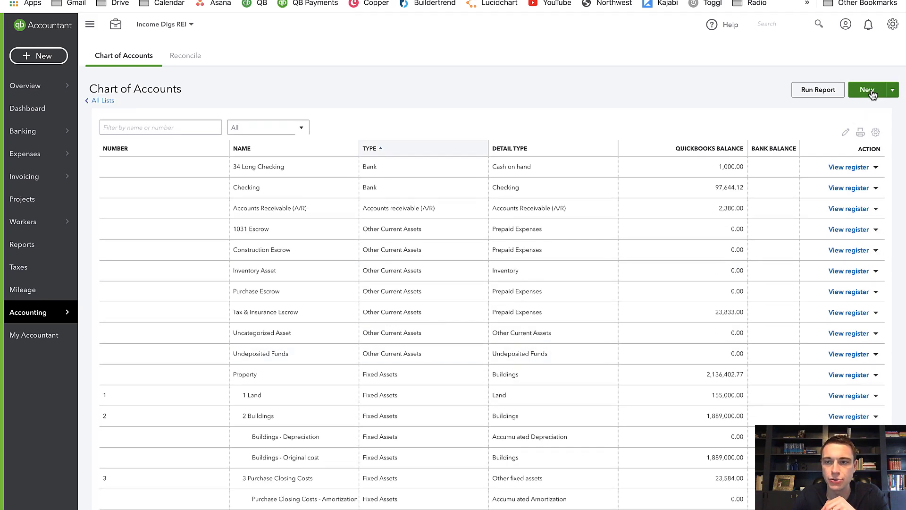
click(352, 161)
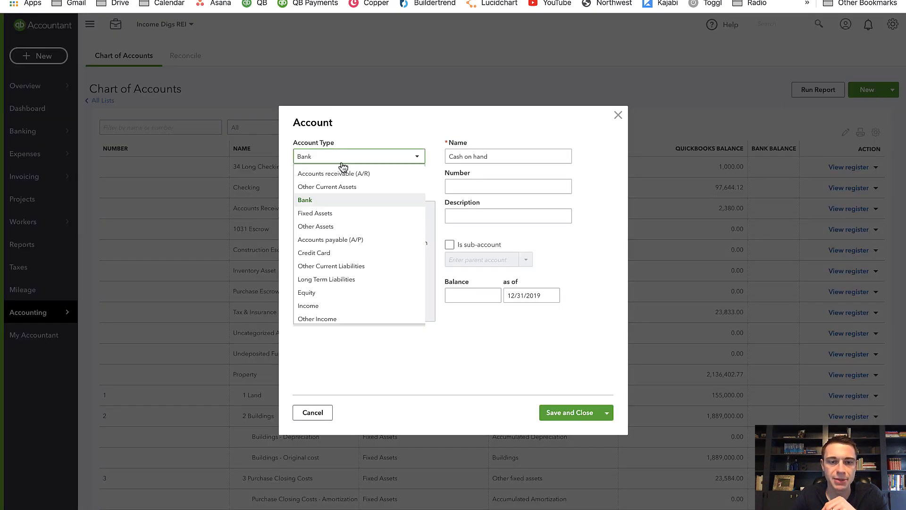
scroll(325, 289, down, 1)
scroll(325, 288, down, 1)
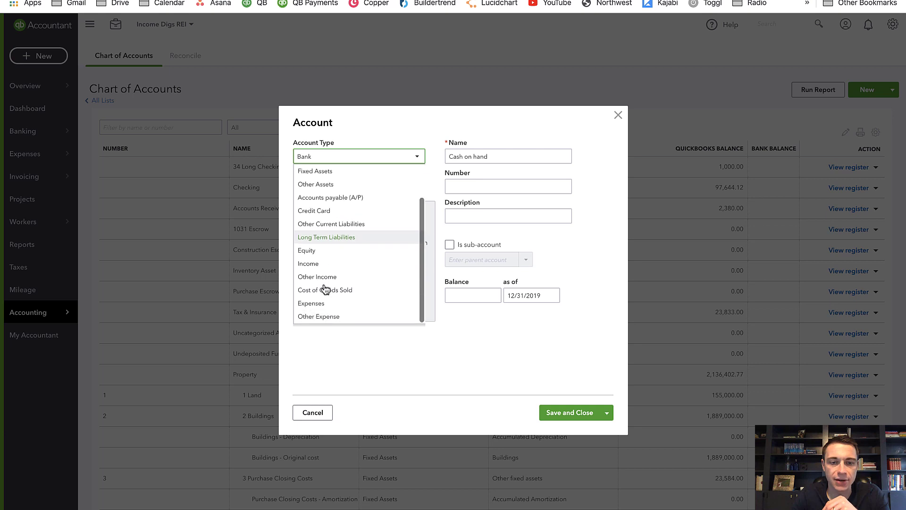
scroll(326, 260, up, 2)
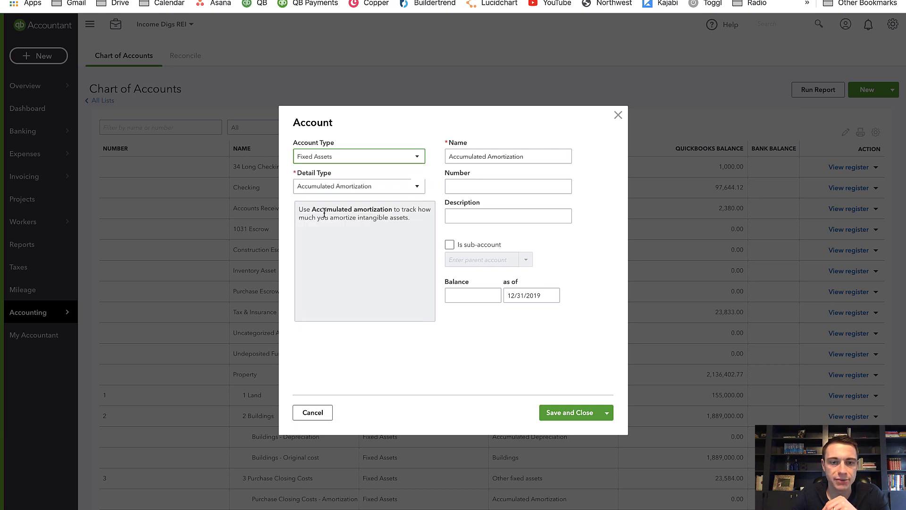
click(368, 187)
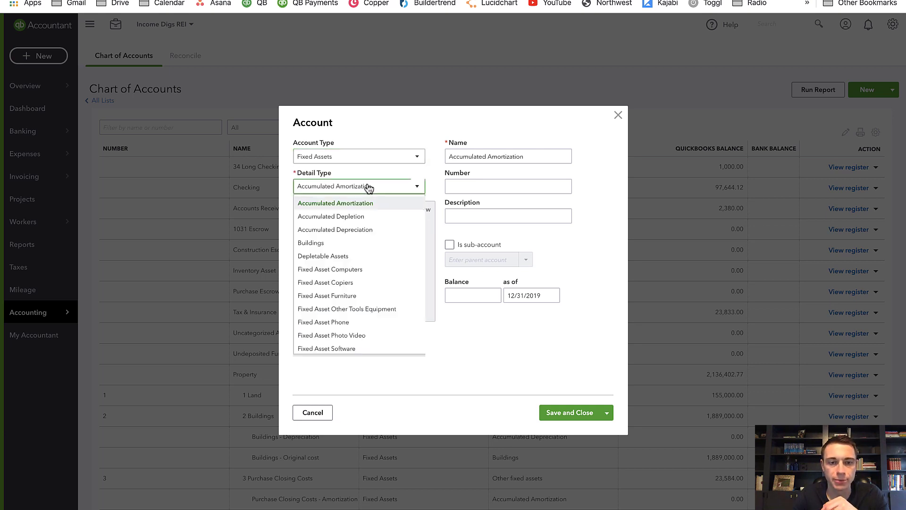
click(327, 242)
click(524, 157)
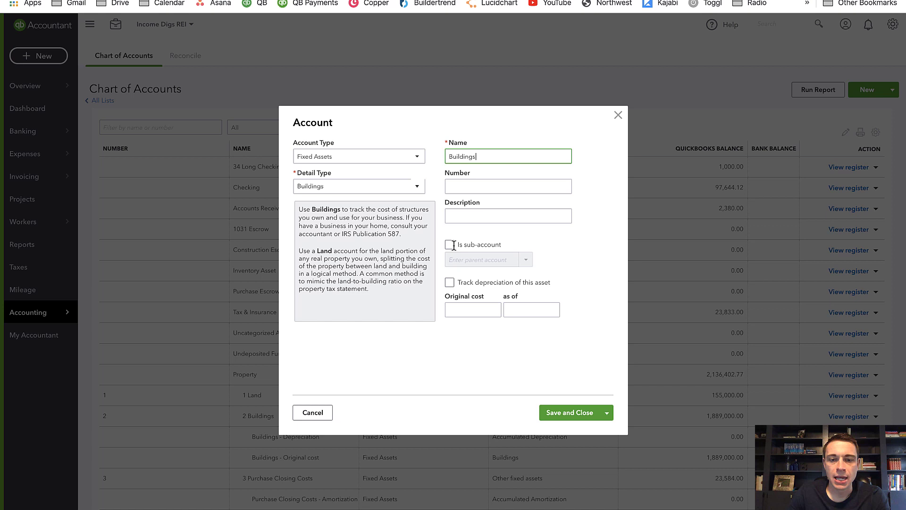
Step: Give the Buildings account an original cost of 100,000 as of 12/31/2016 and save it
click(469, 310)
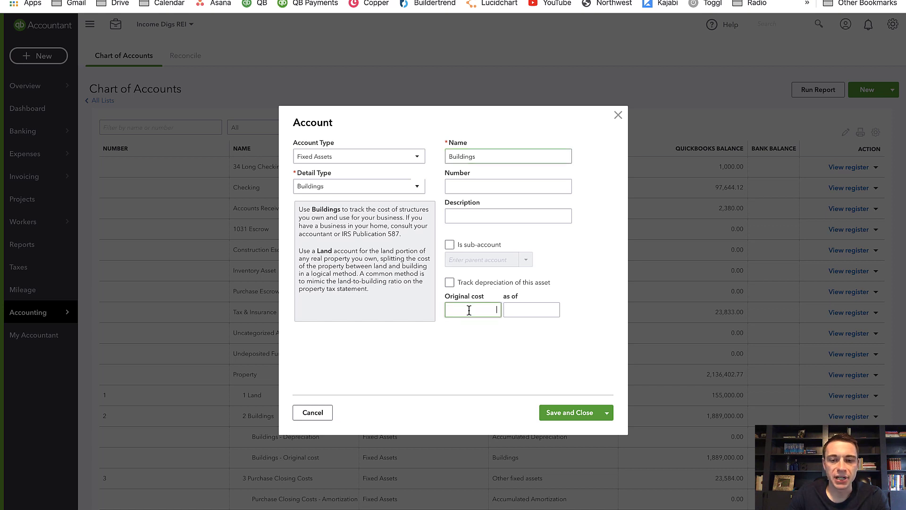
click(552, 311)
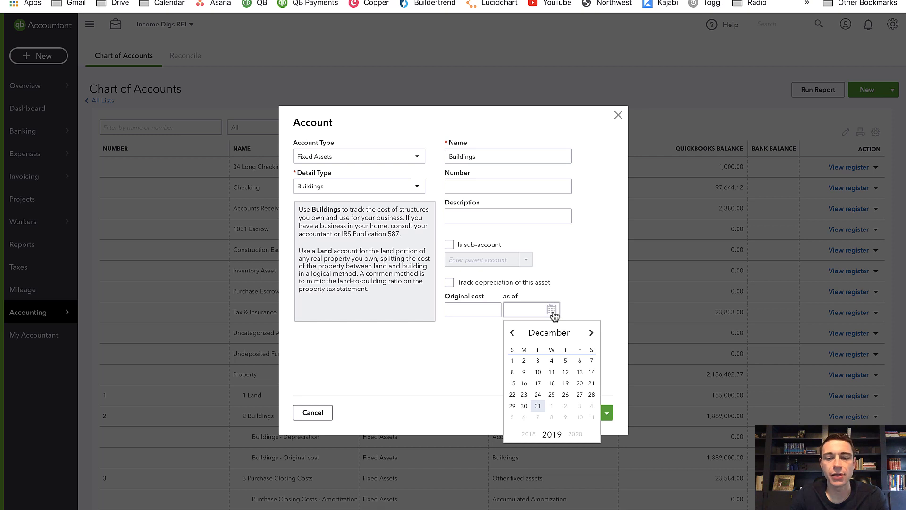
click(493, 312)
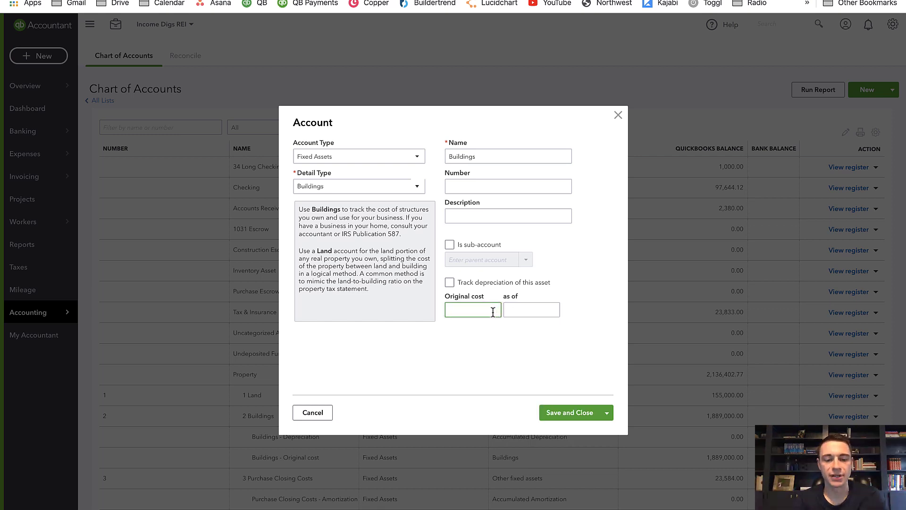
text(12/31/2016)
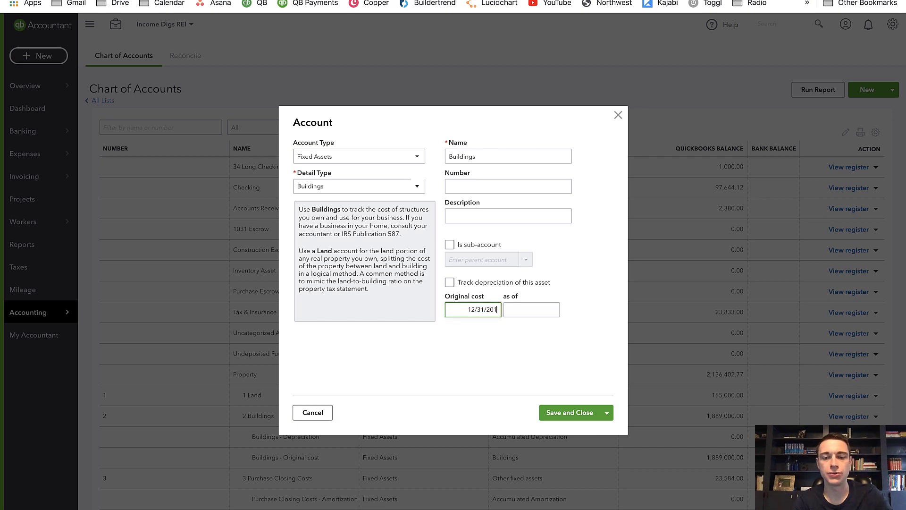
click(524, 310)
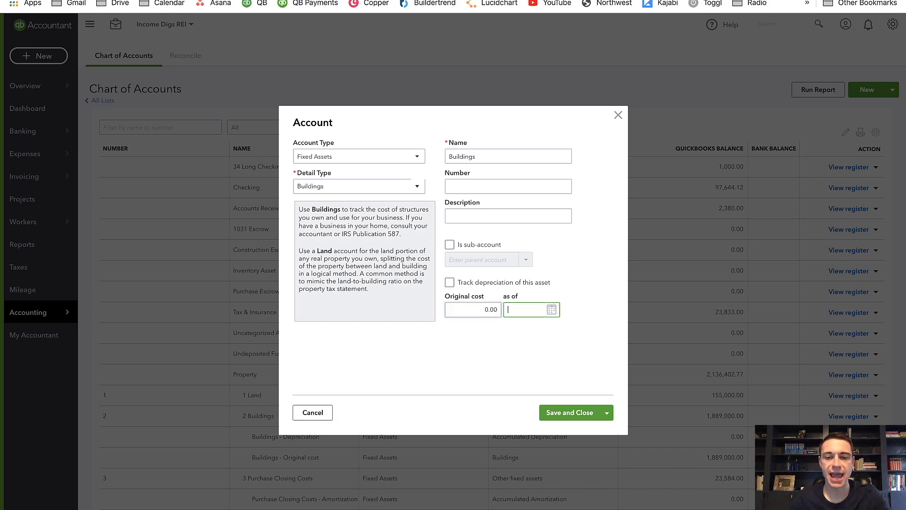
click(495, 310)
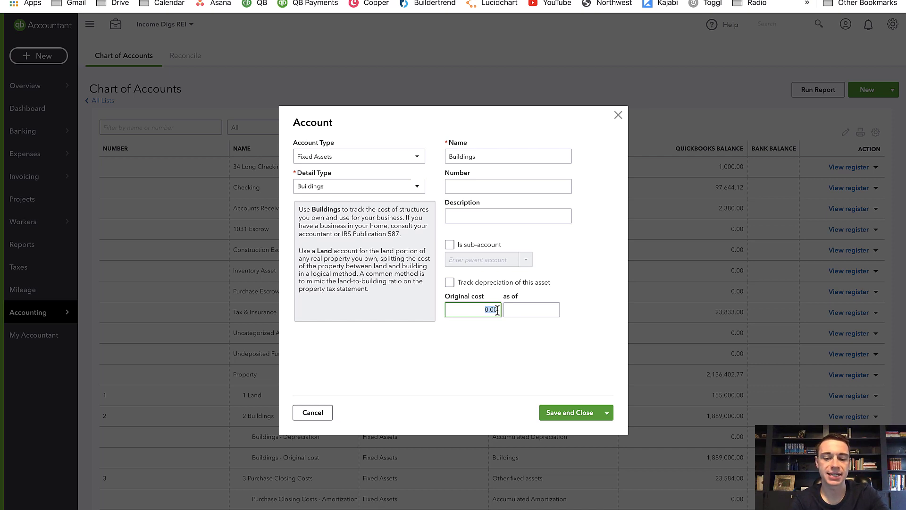
text(100,)
text(00)
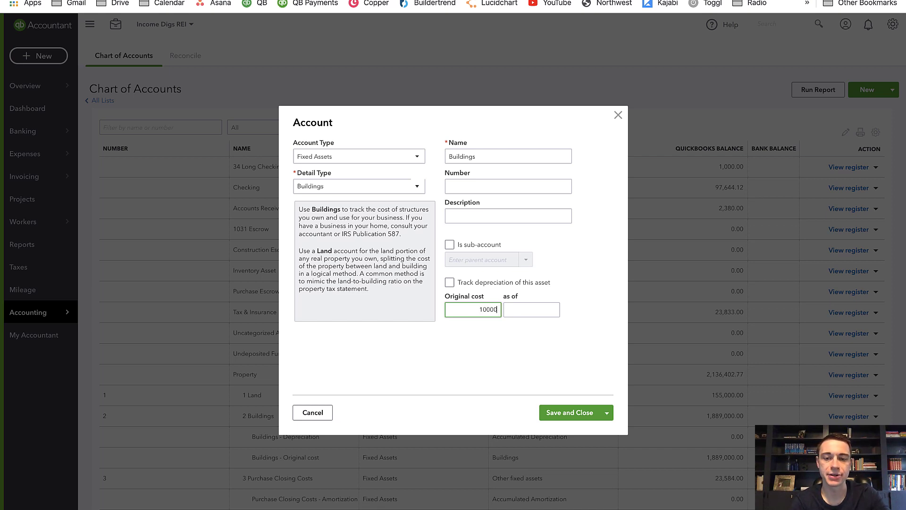
text(0)
key(Tab)
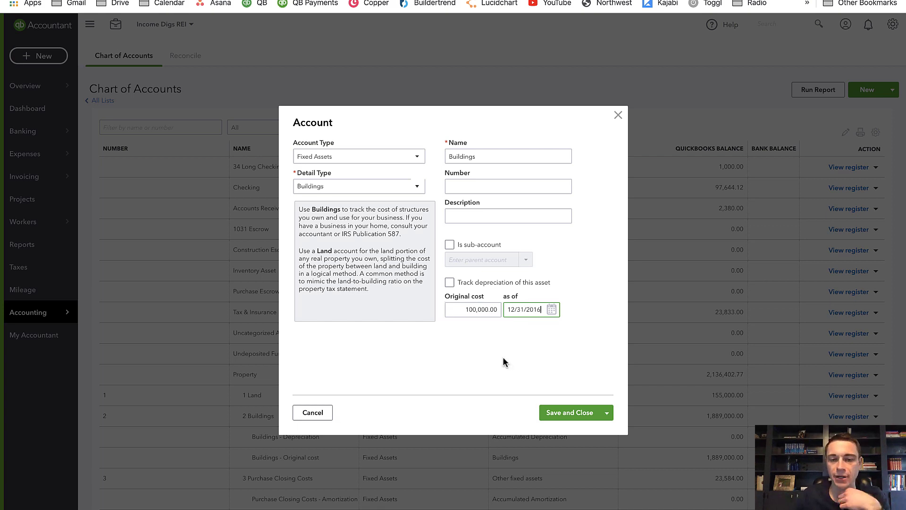
click(503, 388)
click(574, 412)
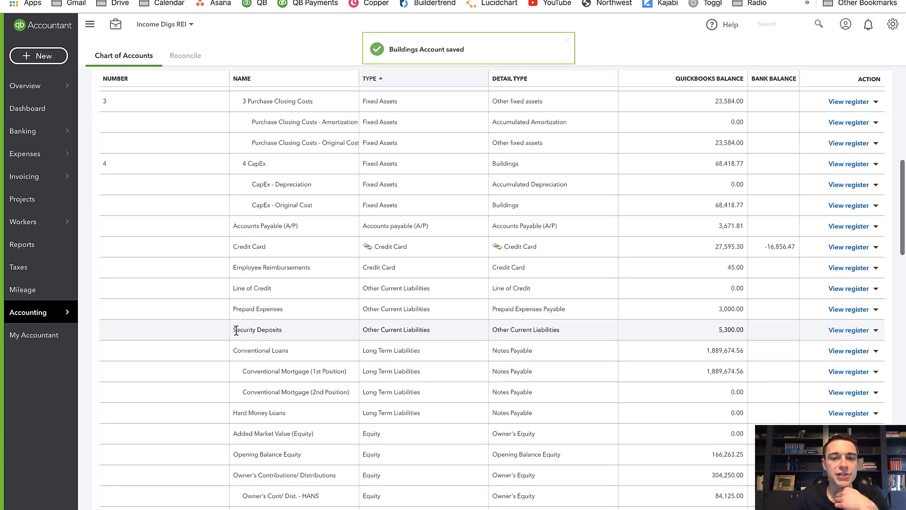
Step: Rerun 'Balance Sheet - 2016', now showing Buildings and Opening Balance Equity at 100,000.00
scroll(196, 323, up, 4)
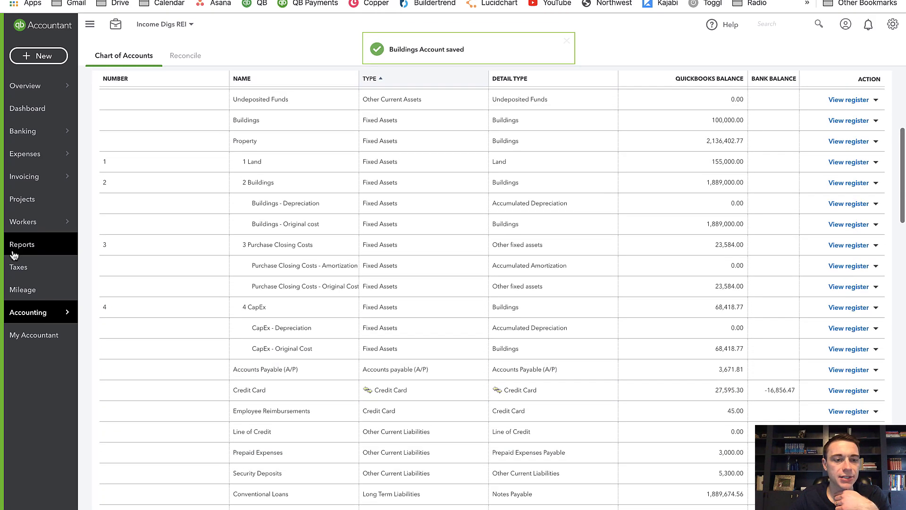
click(21, 250)
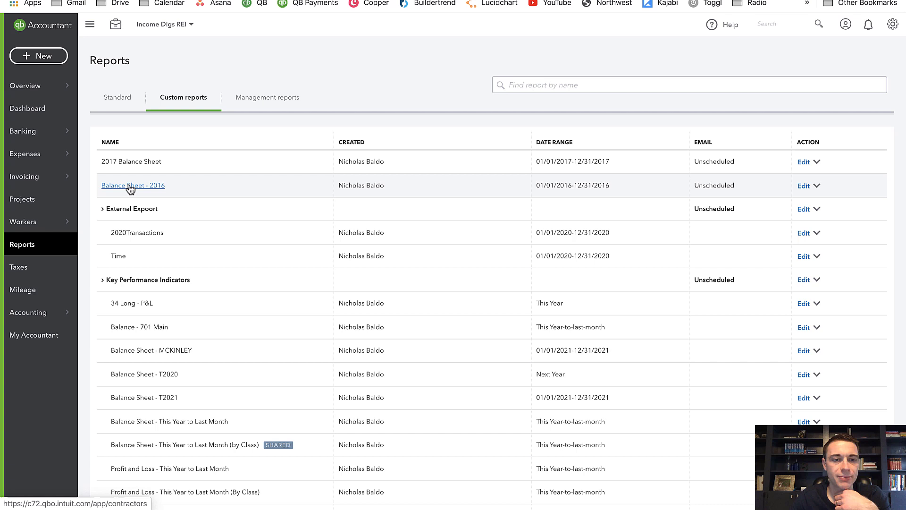
click(129, 185)
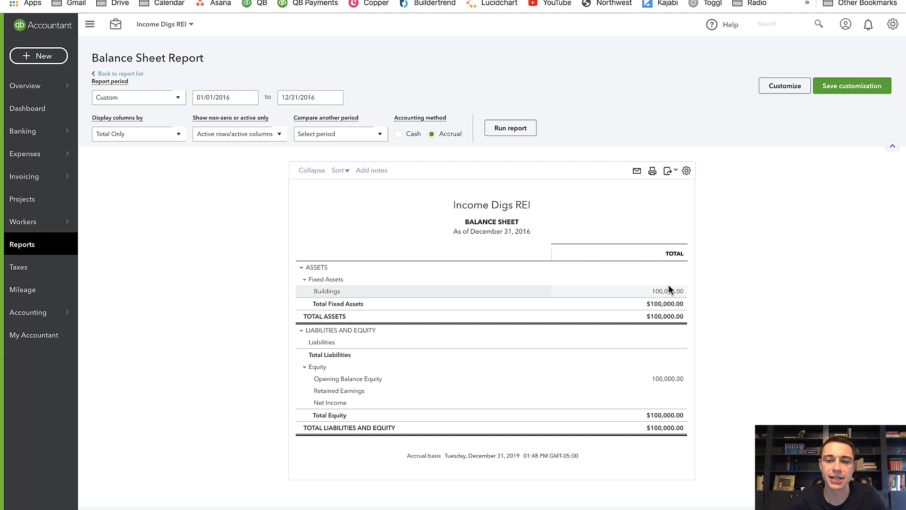
Step: Drill into the Buildings balance and delete its 100,000.00 opening-balance journal entry
click(672, 292)
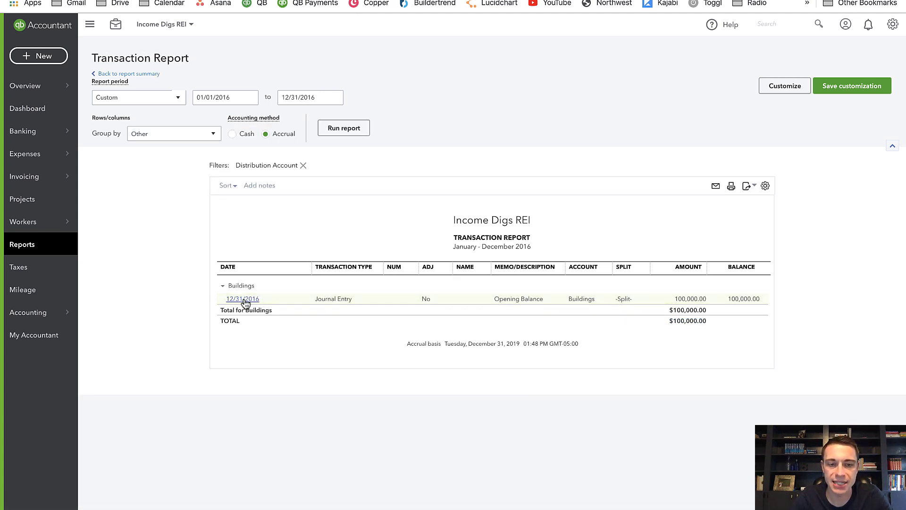
click(529, 302)
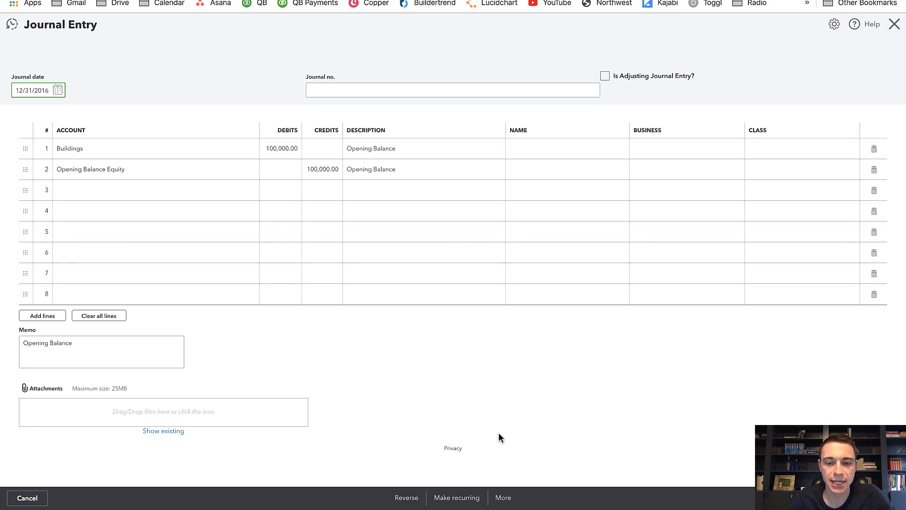
click(503, 497)
click(486, 432)
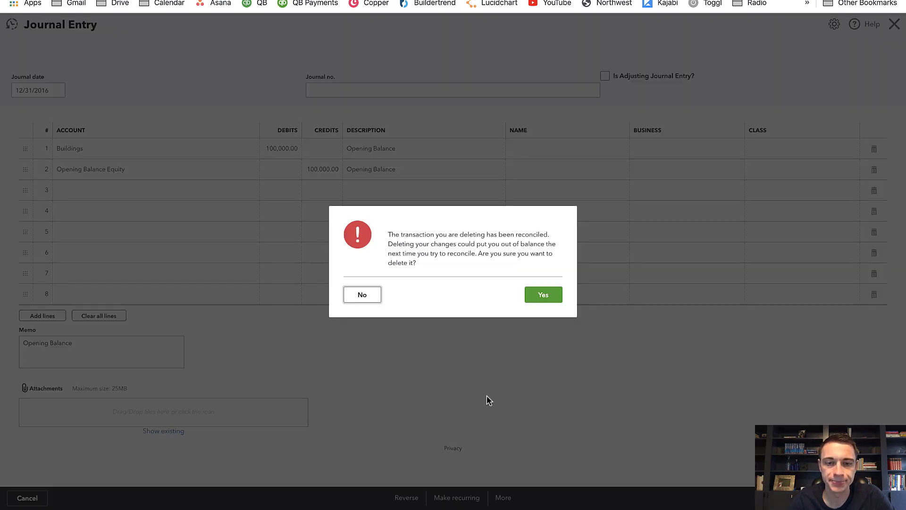
click(548, 296)
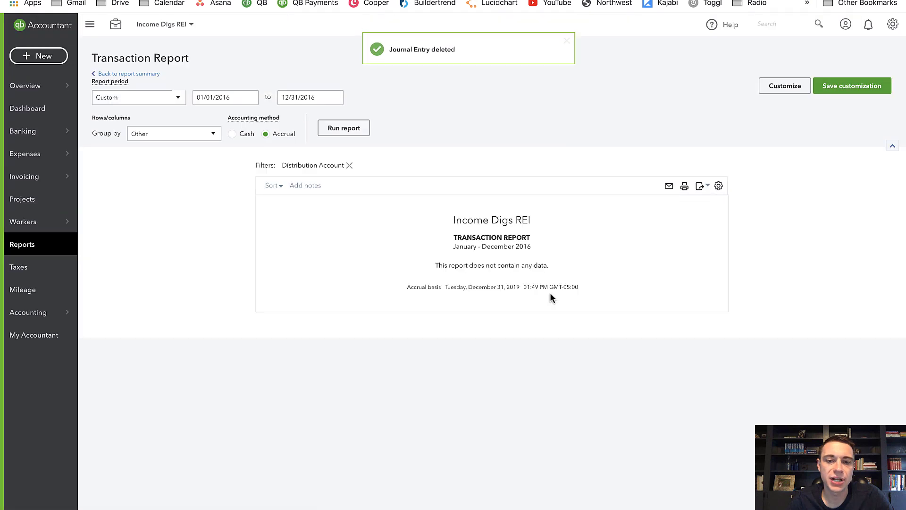
Step: Go back from the transaction report to the 2016 Balance Sheet summary
click(141, 75)
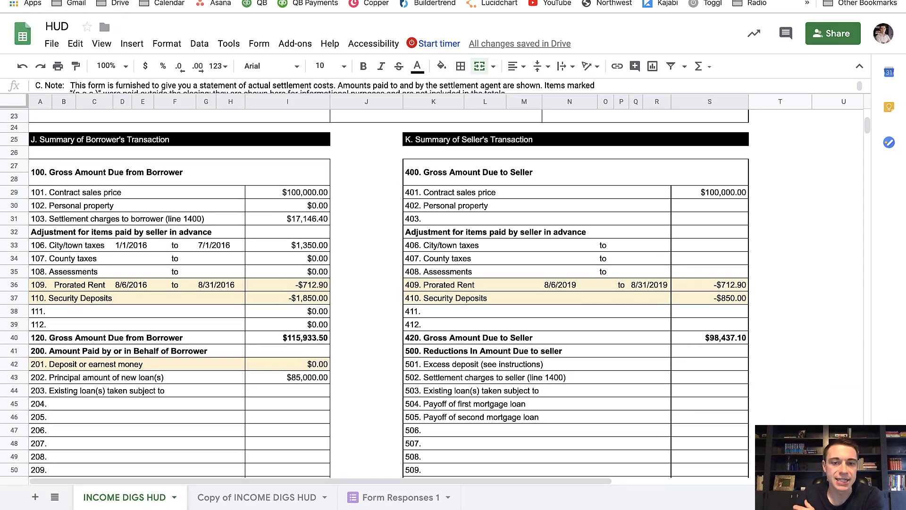
click(210, 1)
scroll(178, 166, up, 8)
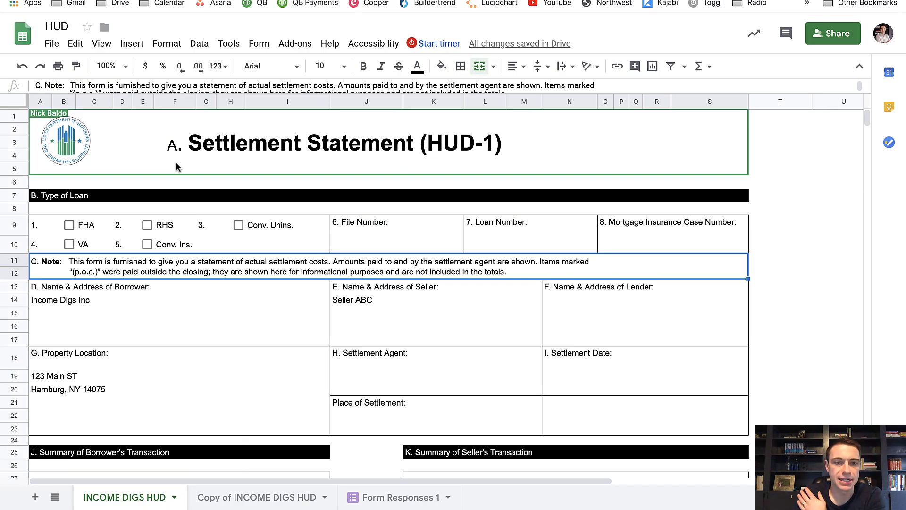
scroll(176, 167, down, 3)
scroll(175, 167, down, 2)
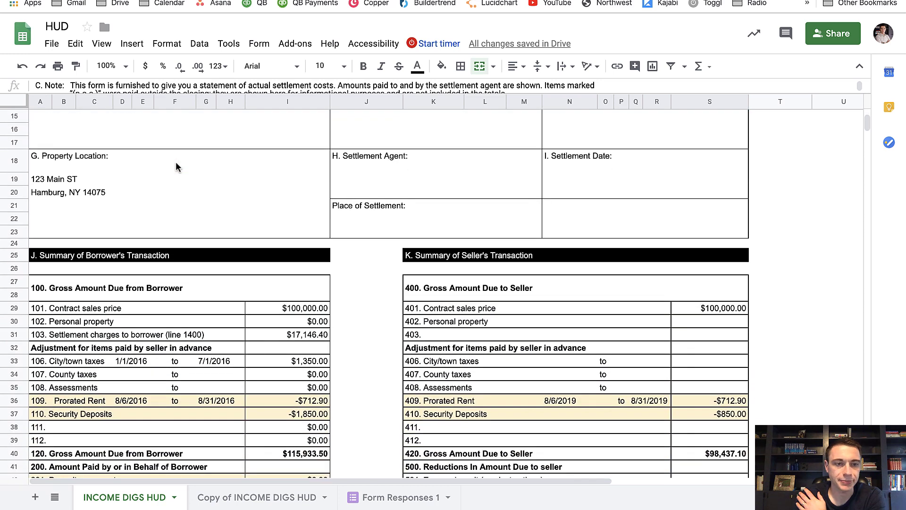
scroll(194, 272, down, 2)
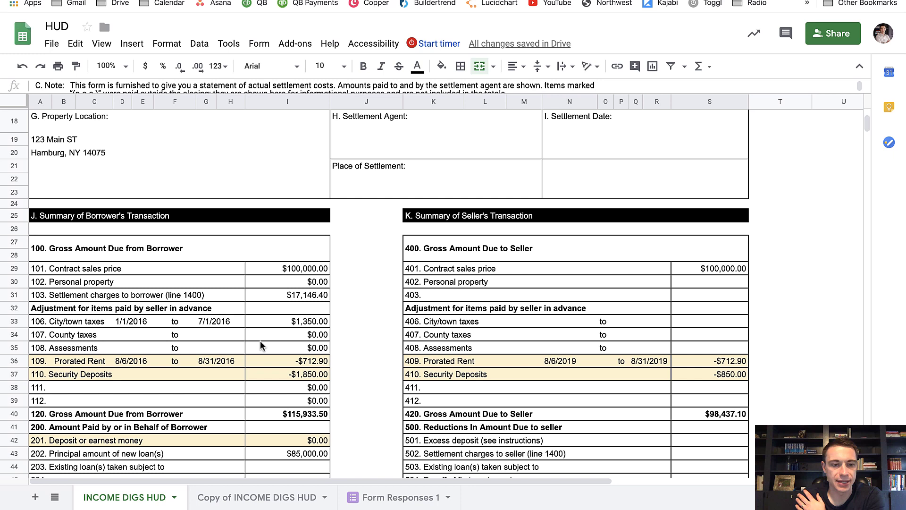
scroll(265, 347, down, 5)
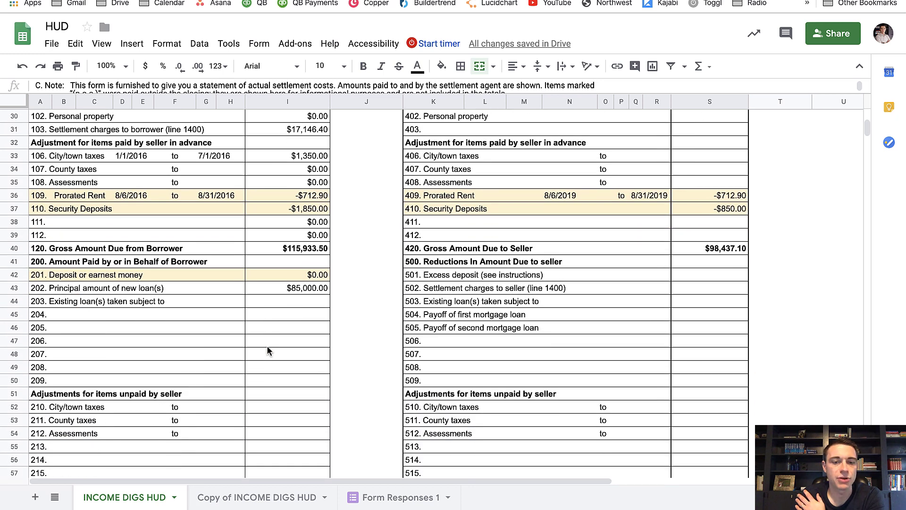
scroll(267, 349, down, 3)
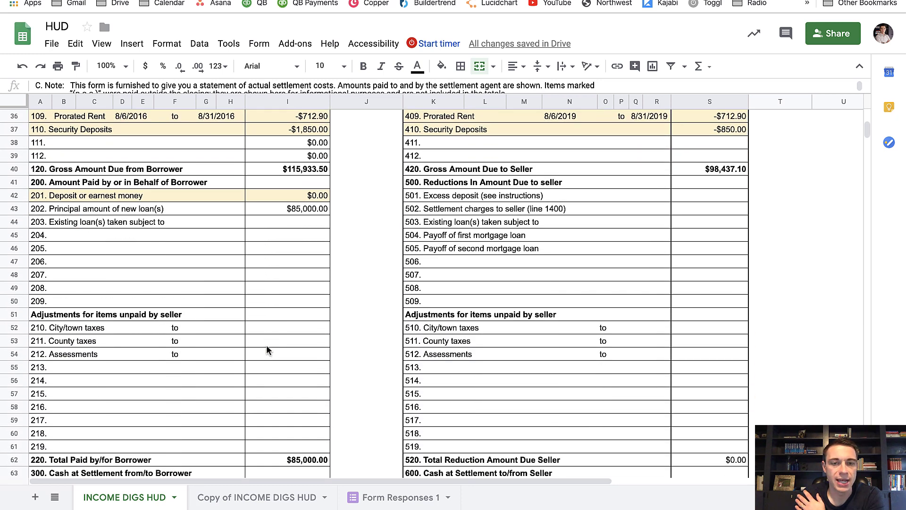
scroll(266, 346, up, 10)
scroll(245, 330, up, 4)
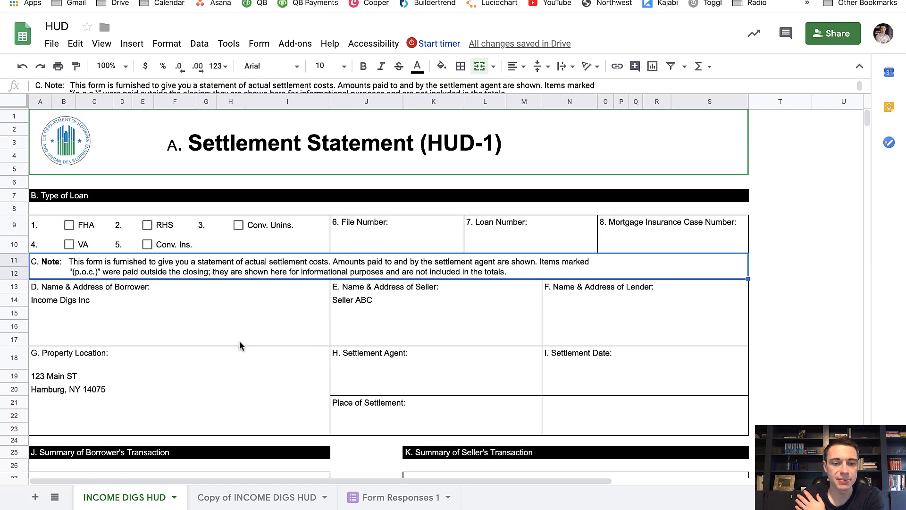
scroll(239, 341, down, 2)
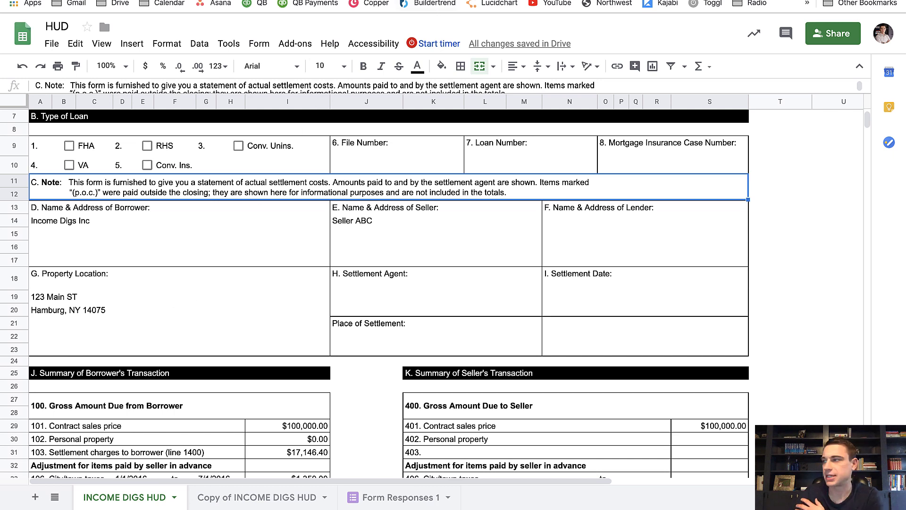
scroll(125, 248, down, 4)
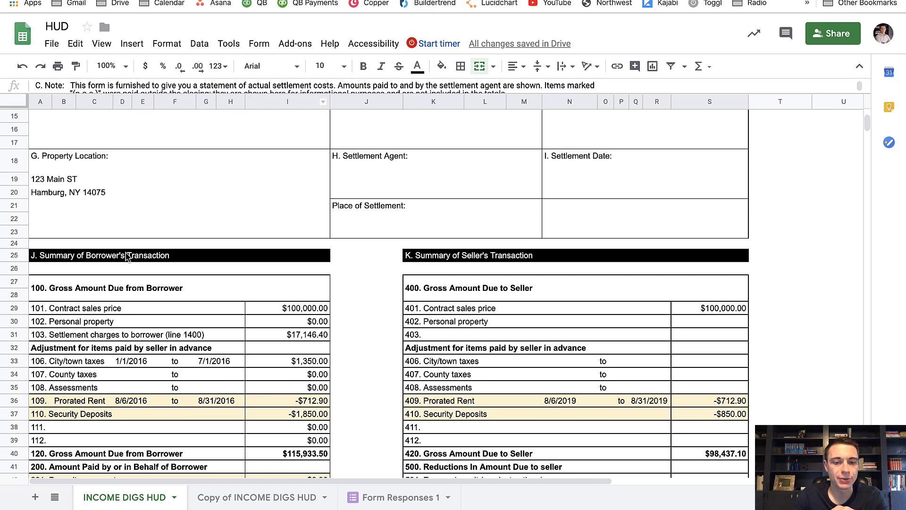
drag(282, 247, 304, 346)
scroll(304, 344, down, 1)
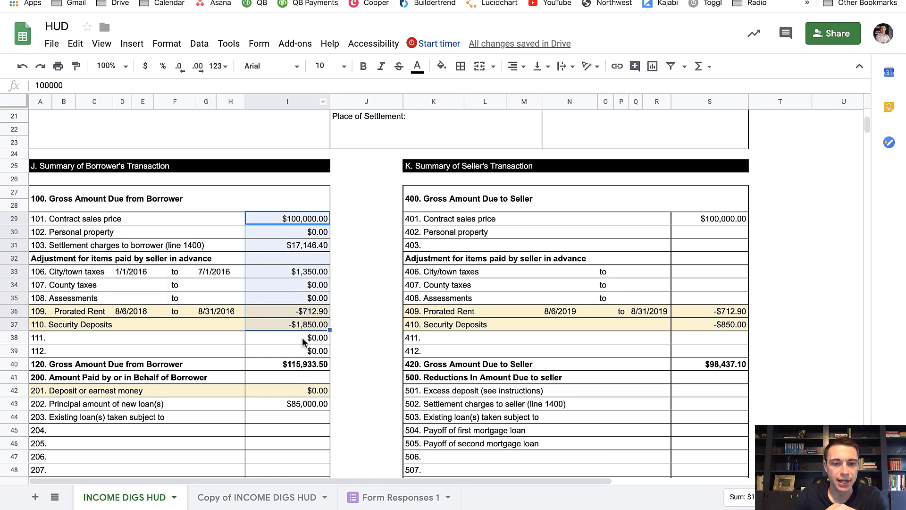
scroll(303, 339, down, 10)
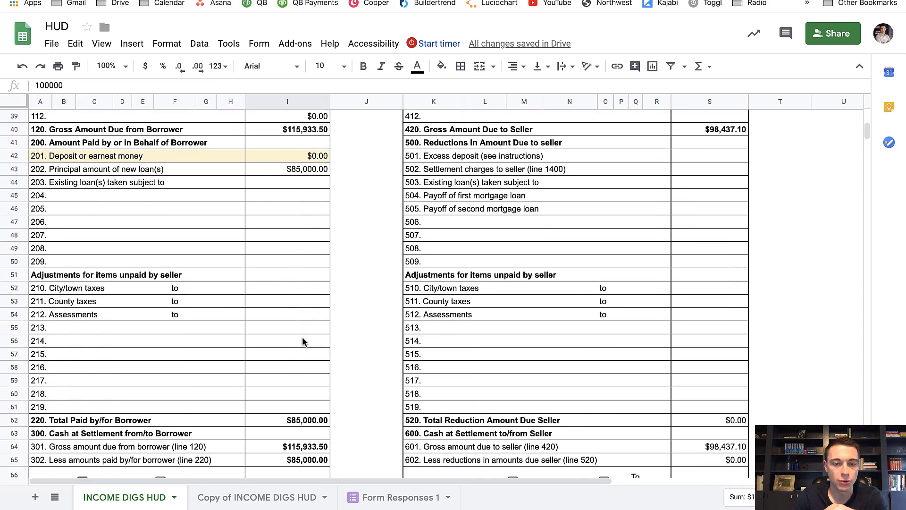
scroll(303, 338, down, 10)
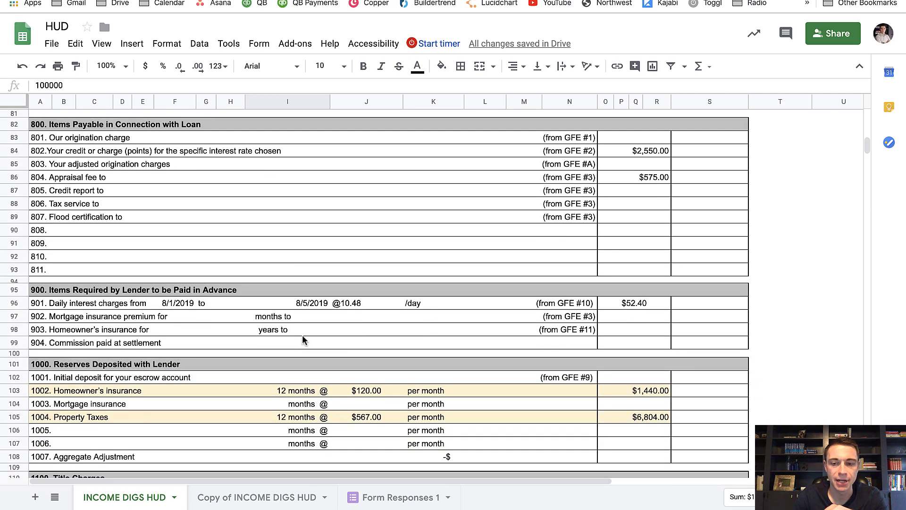
scroll(303, 339, up, 13)
scroll(304, 339, up, 10)
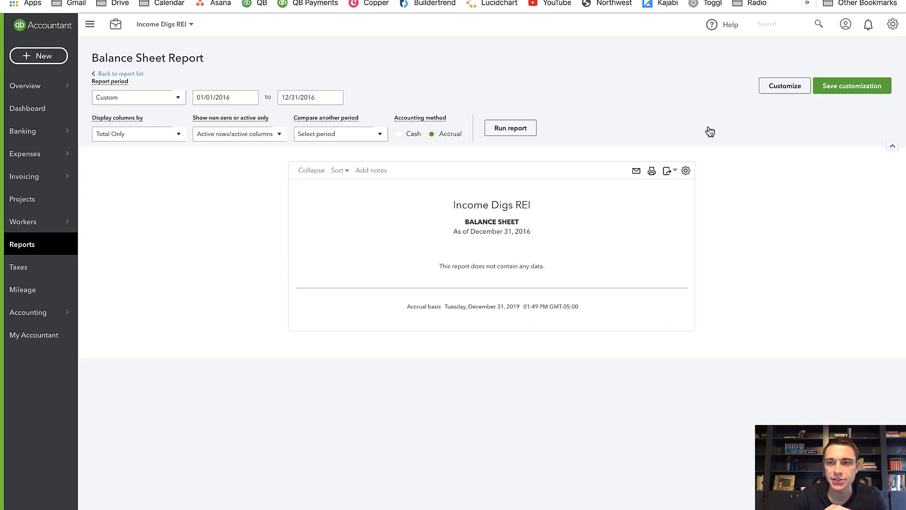
Step: Create new Journal Entry #47 with journal date 8/31/2016
click(38, 54)
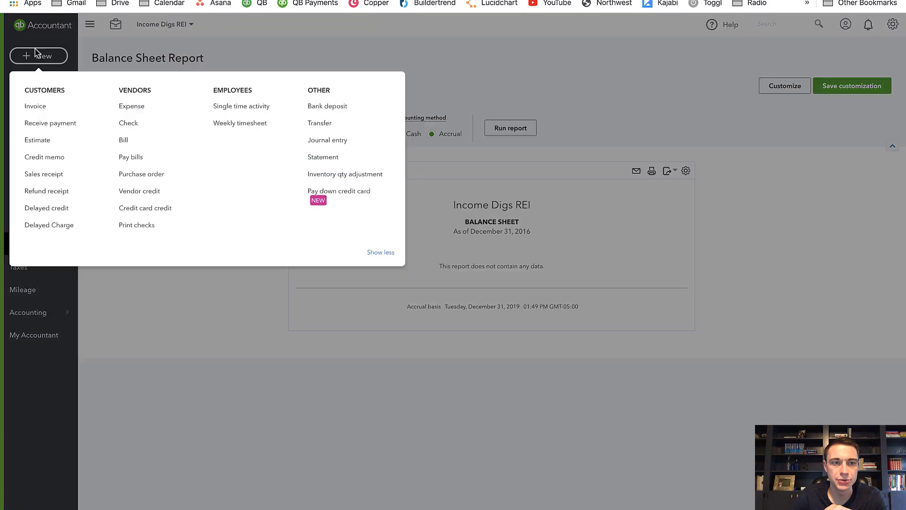
click(330, 140)
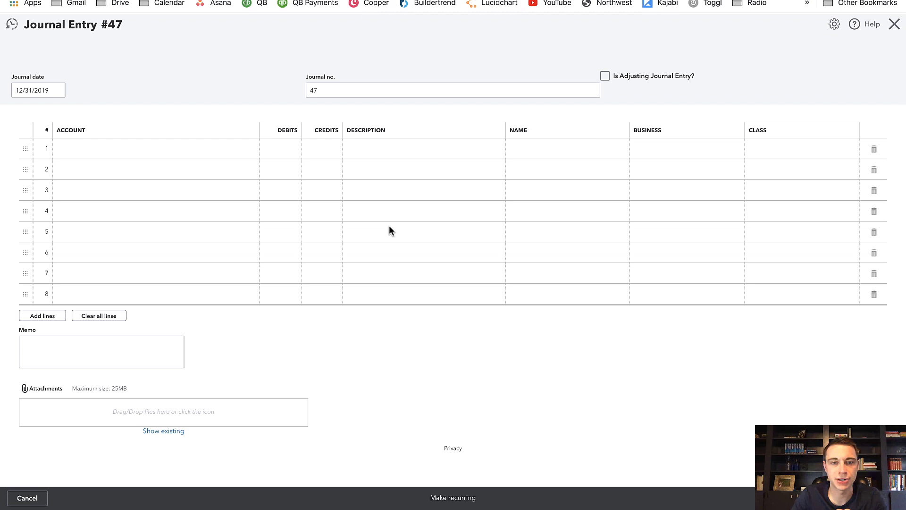
click(48, 90)
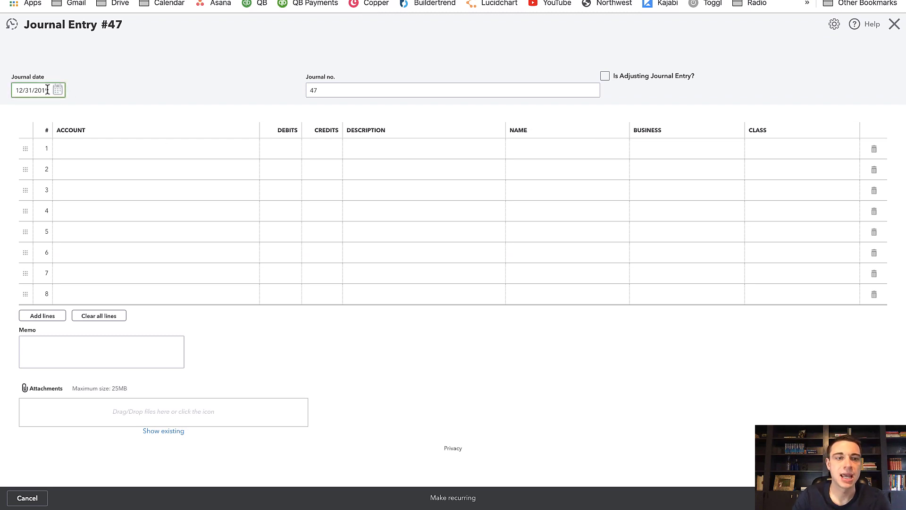
triple_click(48, 89)
text(8)
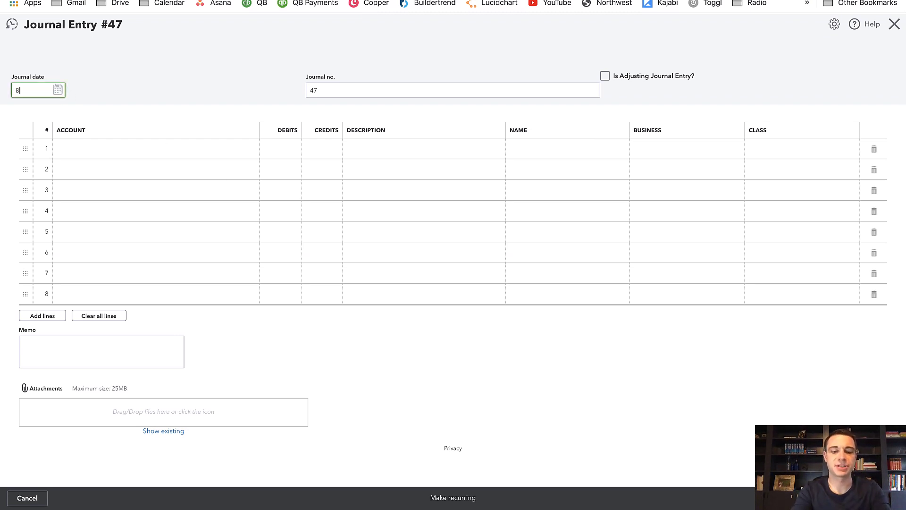
text(/31/2016)
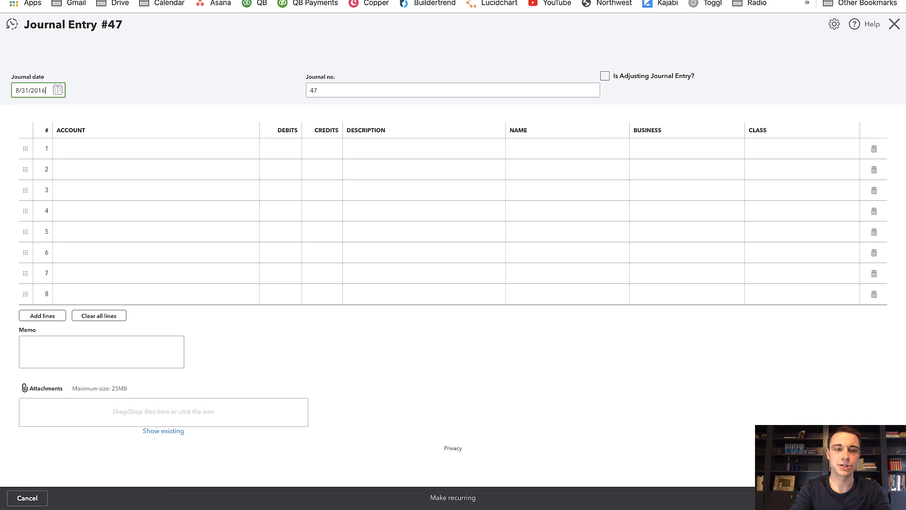
key(Tab)
Step: Fill lines 1–3: Buildings - Original cost 100,000, Interest (COGS) 2,550, Purchase Closing Costs 575 debits
click(110, 149)
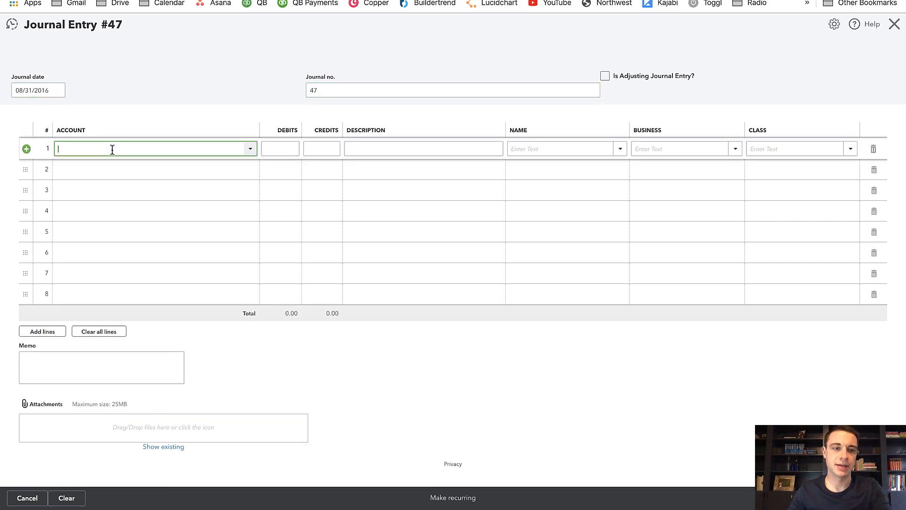
text(buildings)
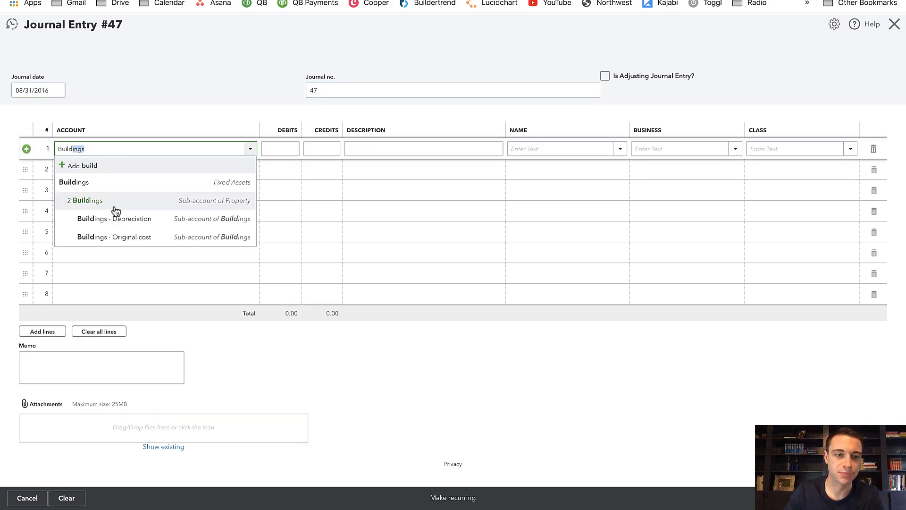
click(119, 235)
click(288, 148)
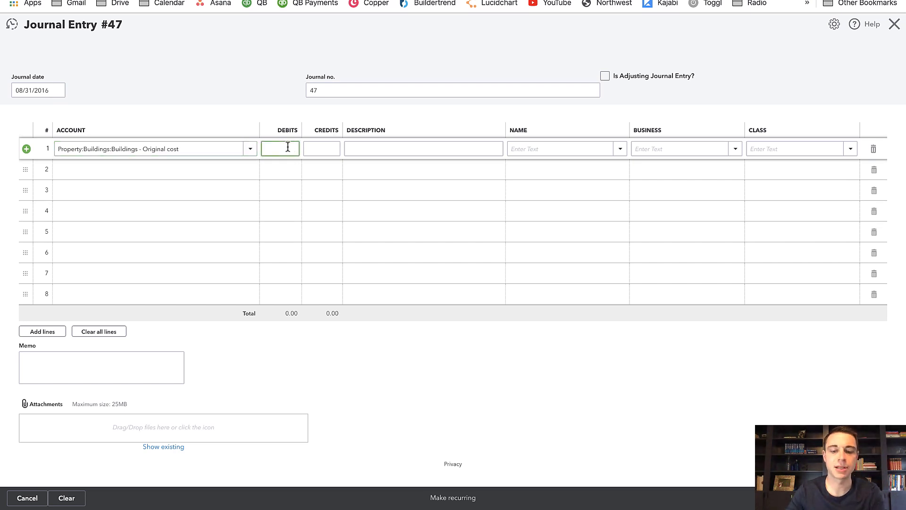
text(100)
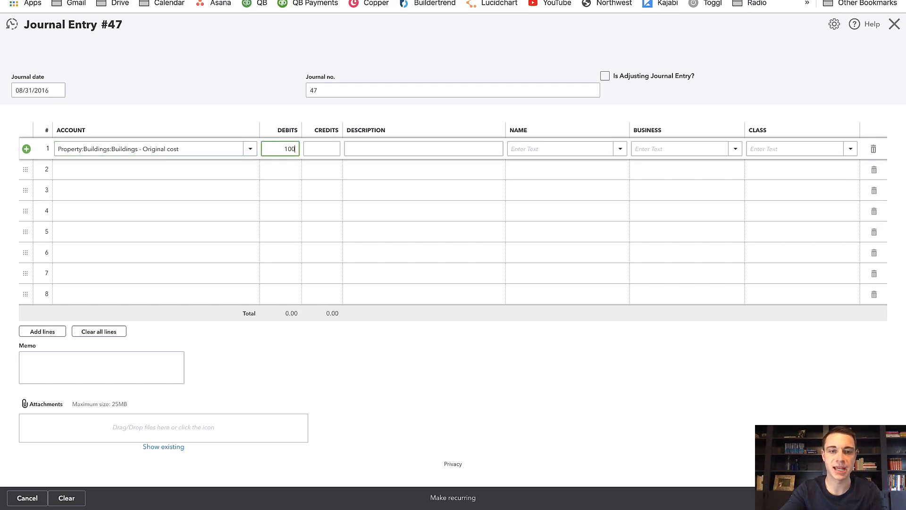
text(,00)
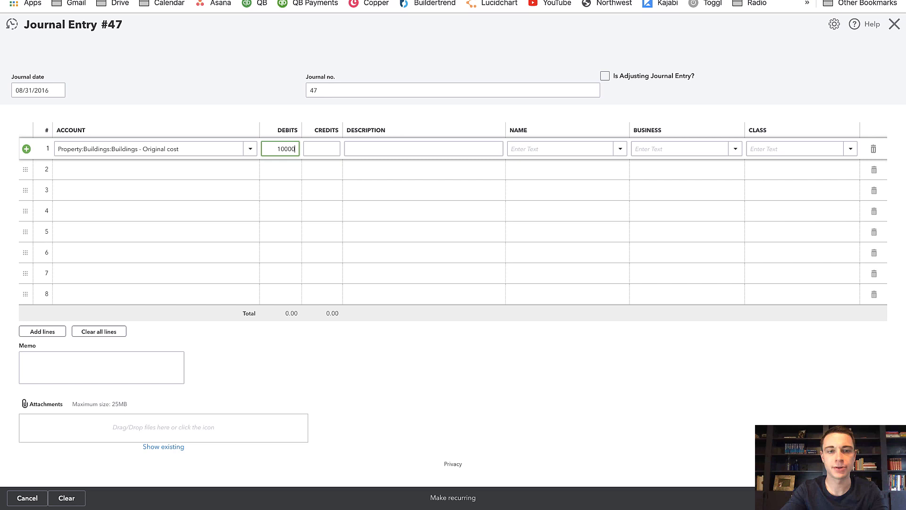
text(0)
key(Tab)
click(204, 167)
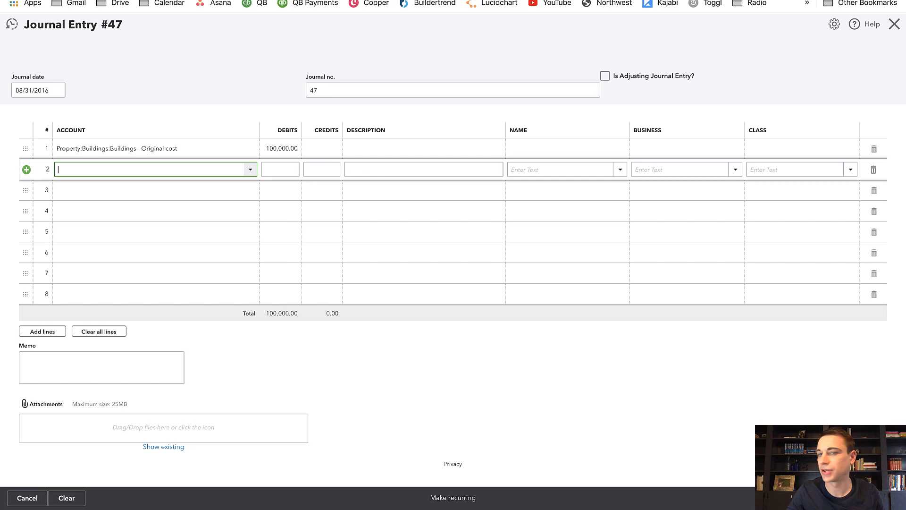
text(inter)
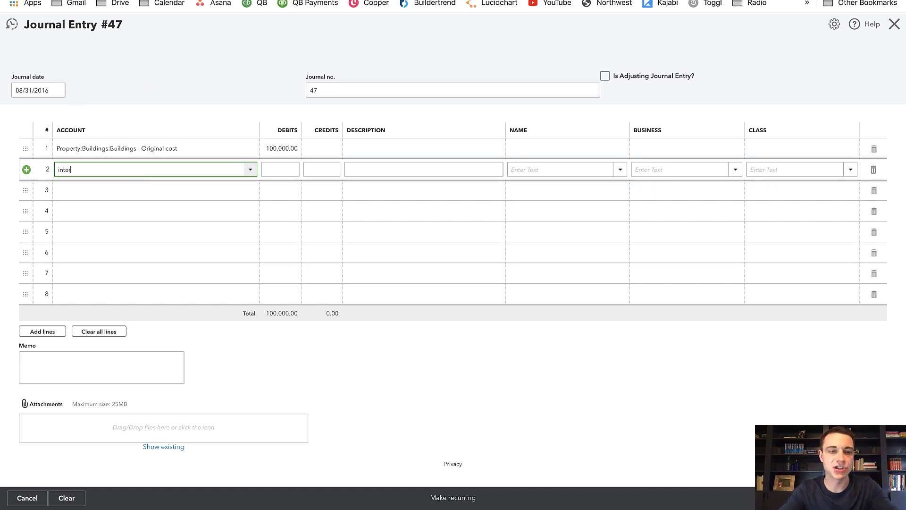
key(Down)
key(Tab)
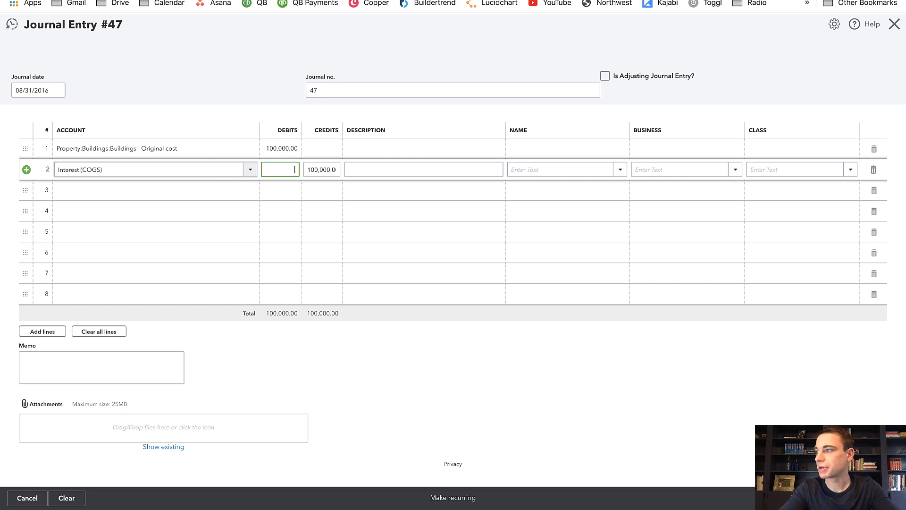
text(2,55)
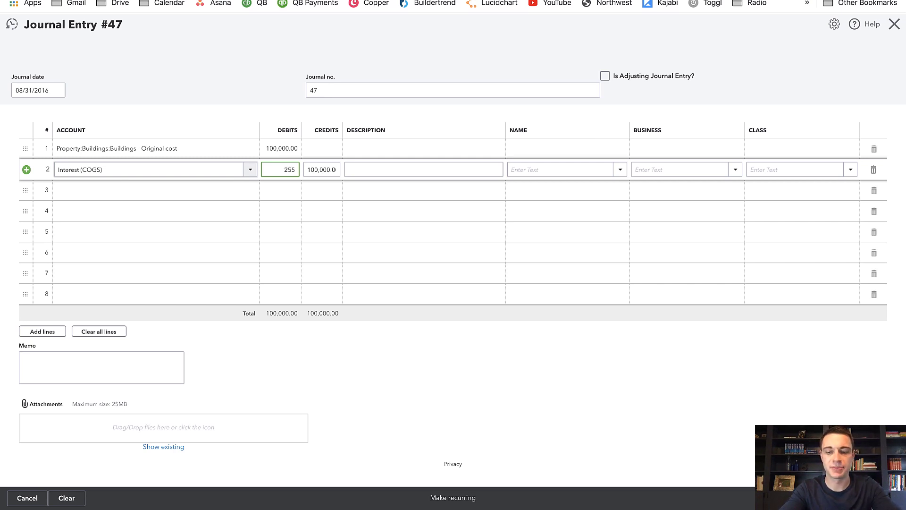
text(0)
key(Tab)
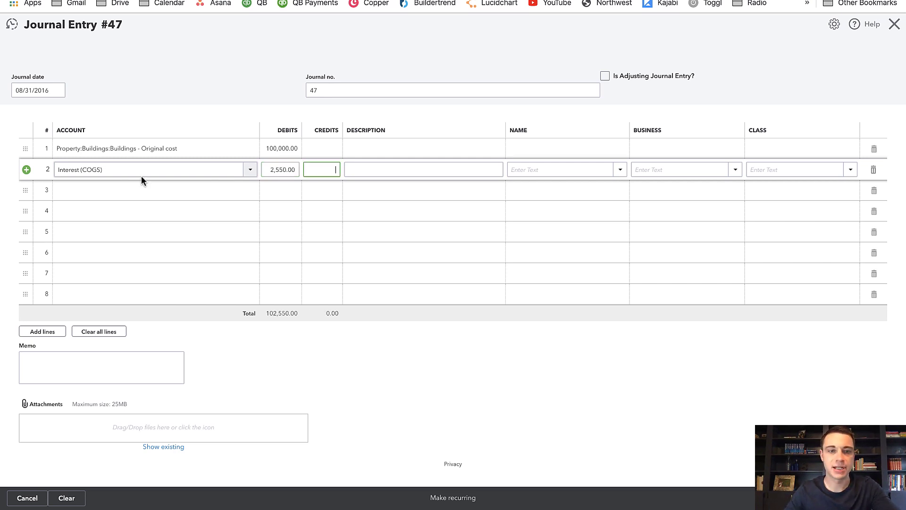
click(86, 193)
text(clos)
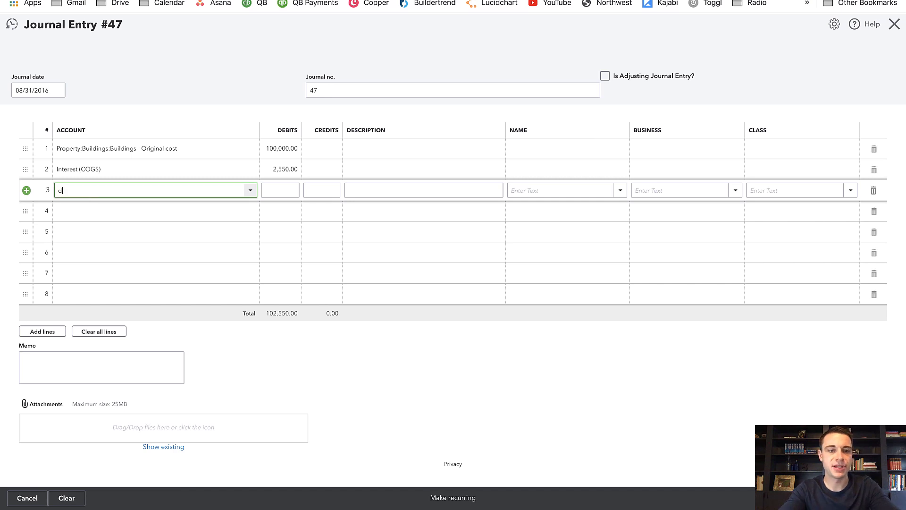
click(152, 260)
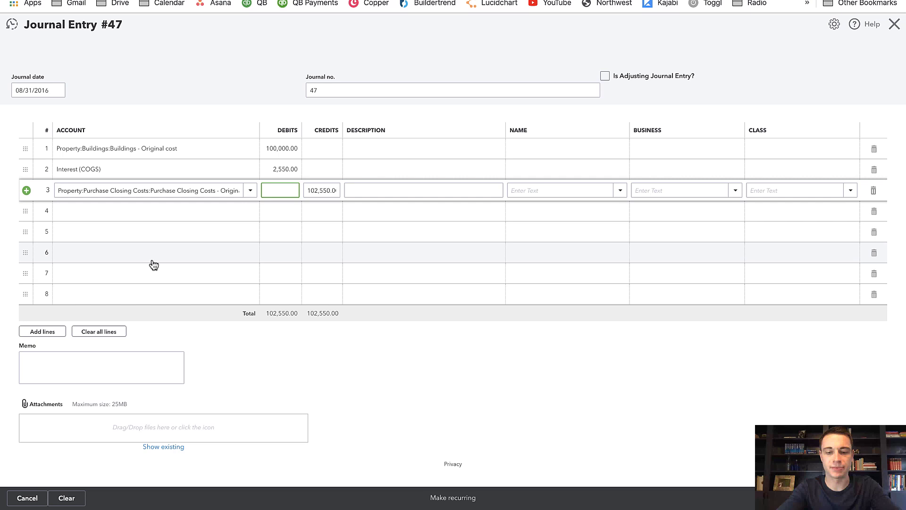
text(575)
key(Tab)
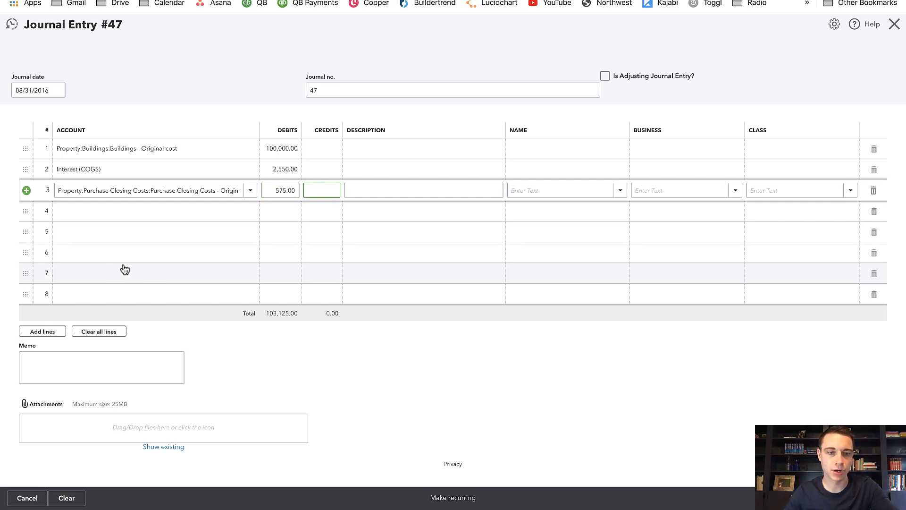
click(140, 209)
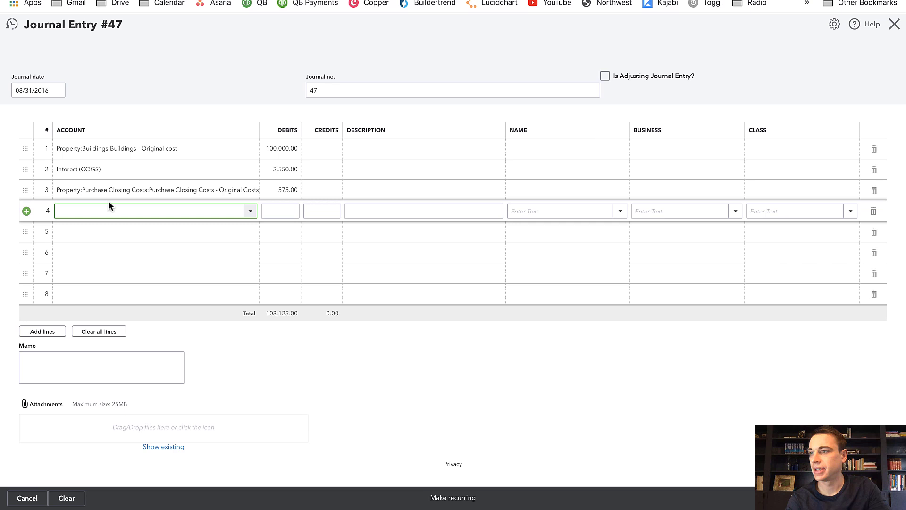
Step: Add row 4 Interest (COGS) debit 52.40 and row 5 Property Taxes debit 5,500
text(inter)
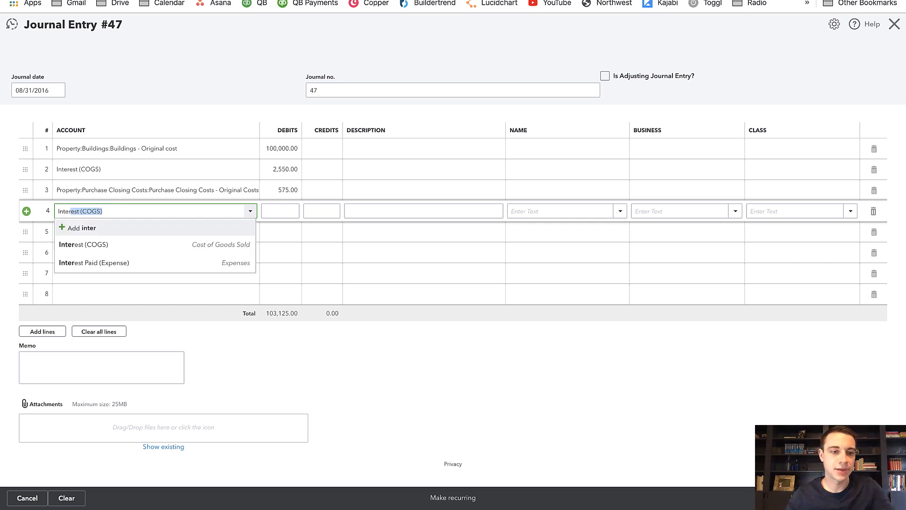
click(103, 254)
click(280, 212)
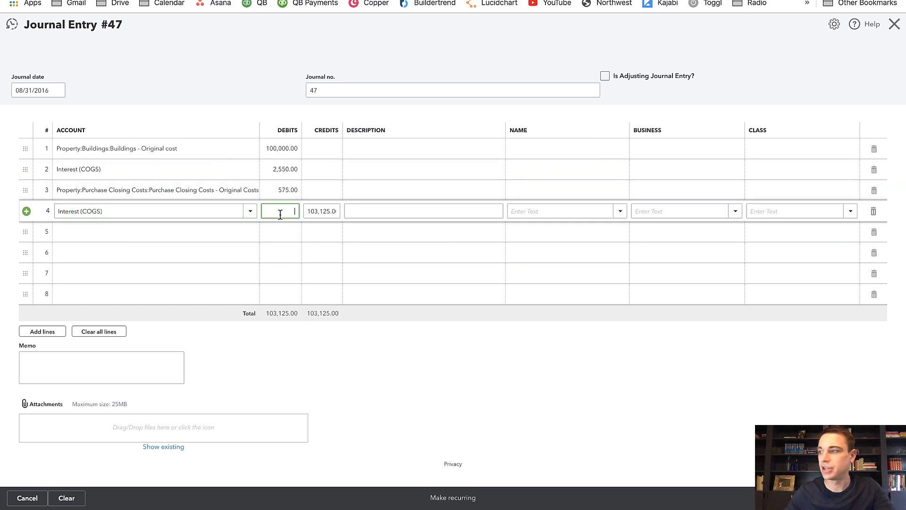
text(52.40)
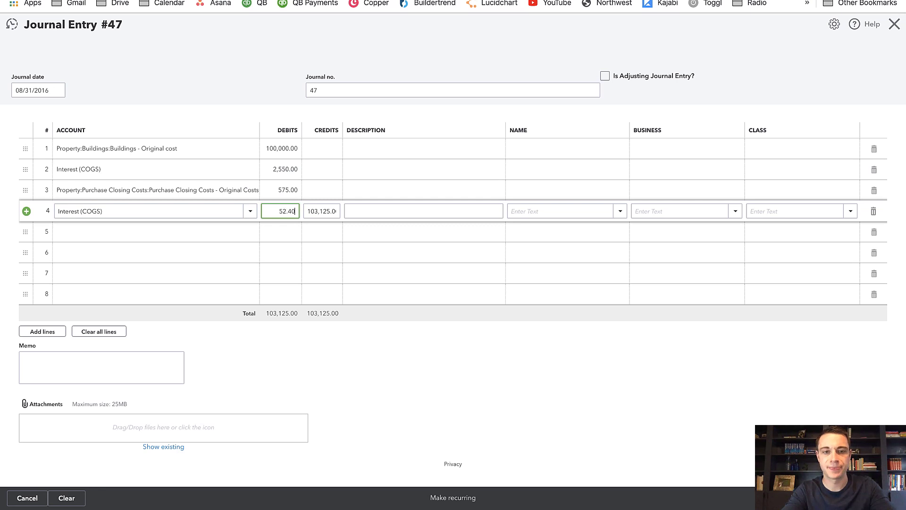
key(Tab)
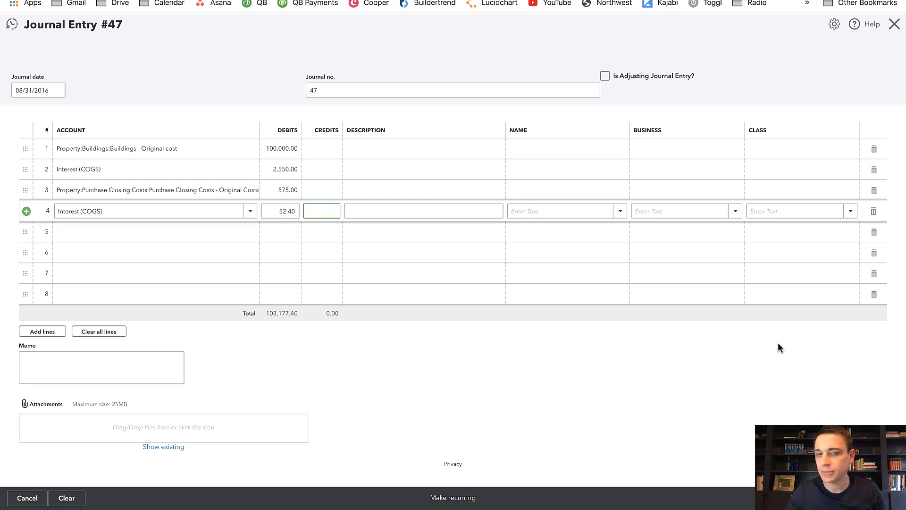
click(167, 232)
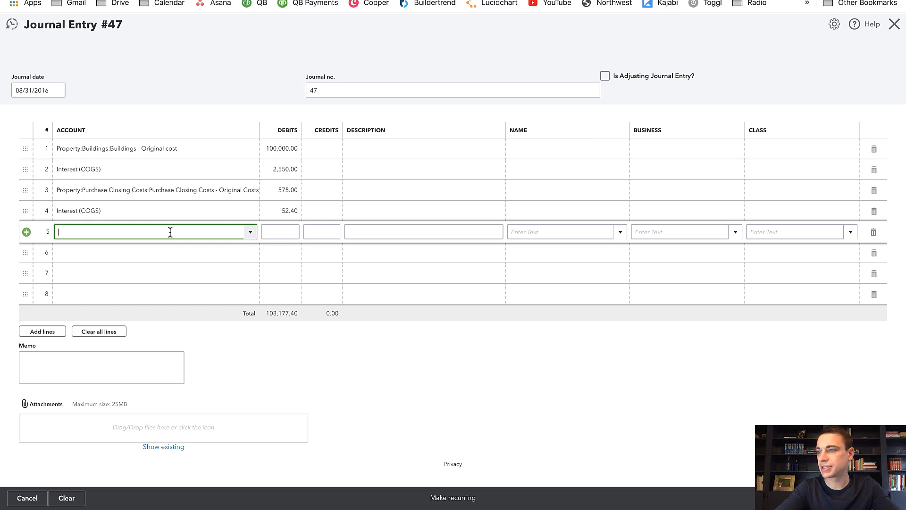
text(tax)
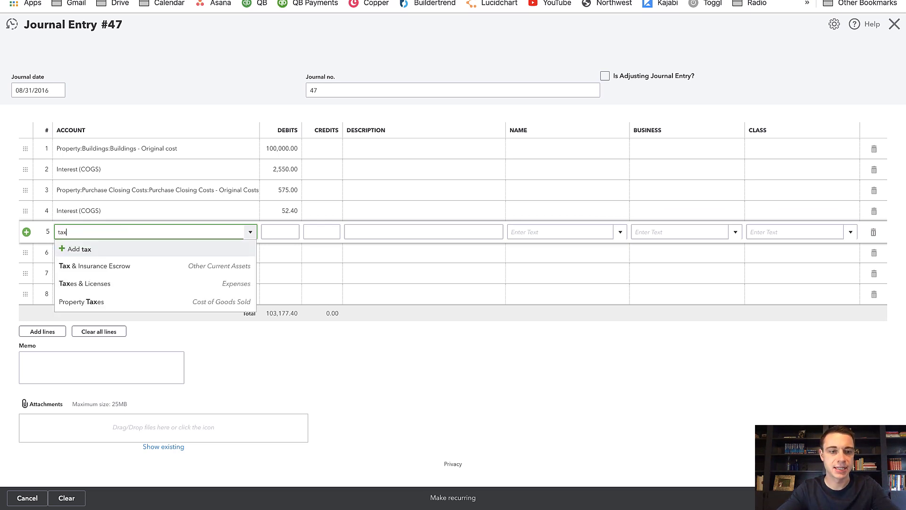
key(Down)
key(Tab)
text(5500)
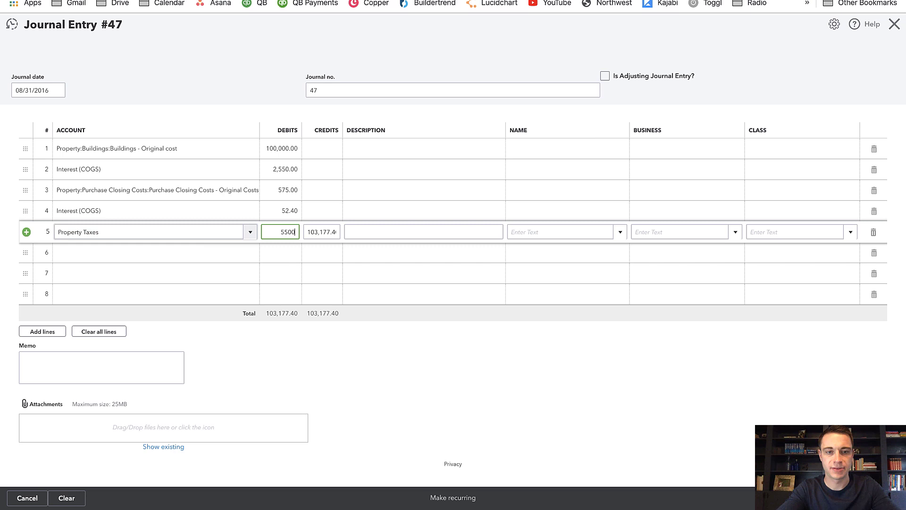
key(Tab)
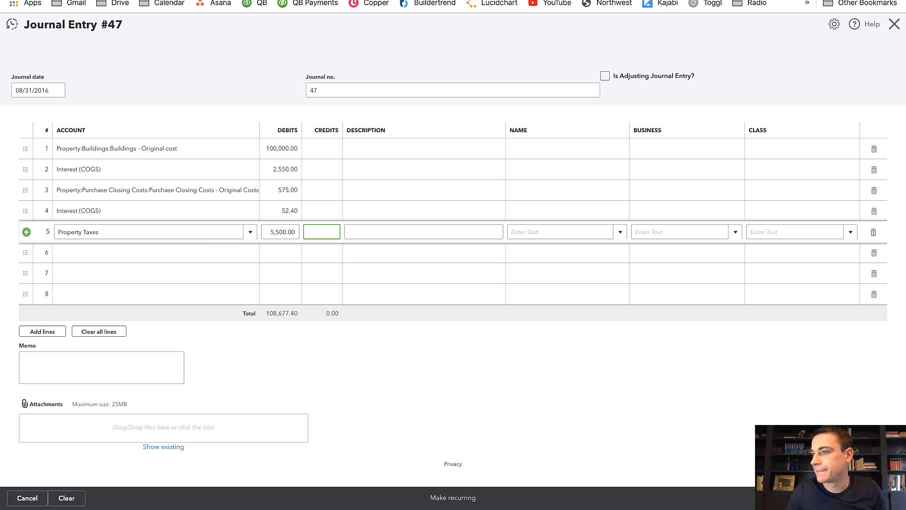
Step: Add Purchase Closing Costs - Original Costs debits of 1,100 and 1,200 on rows 6 and 7
click(182, 251)
text(orig)
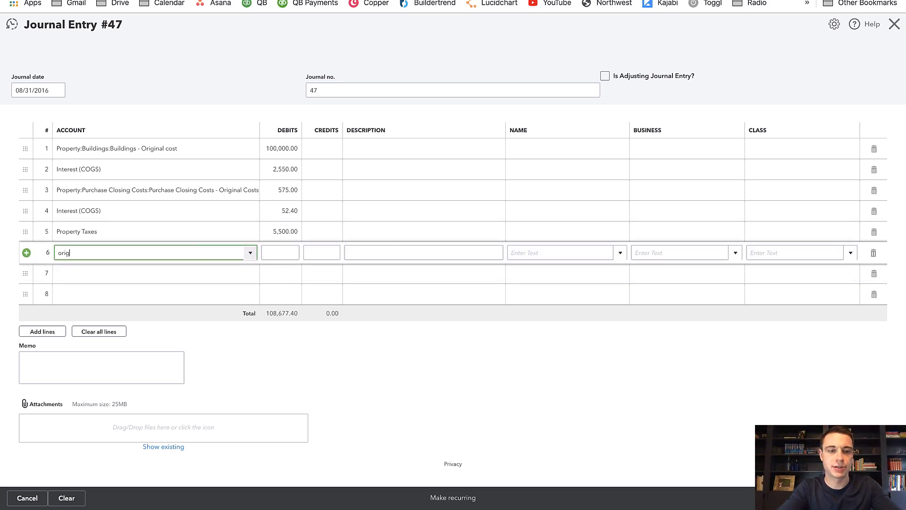
key(Down)
key(Down)
key(Tab)
text(1)
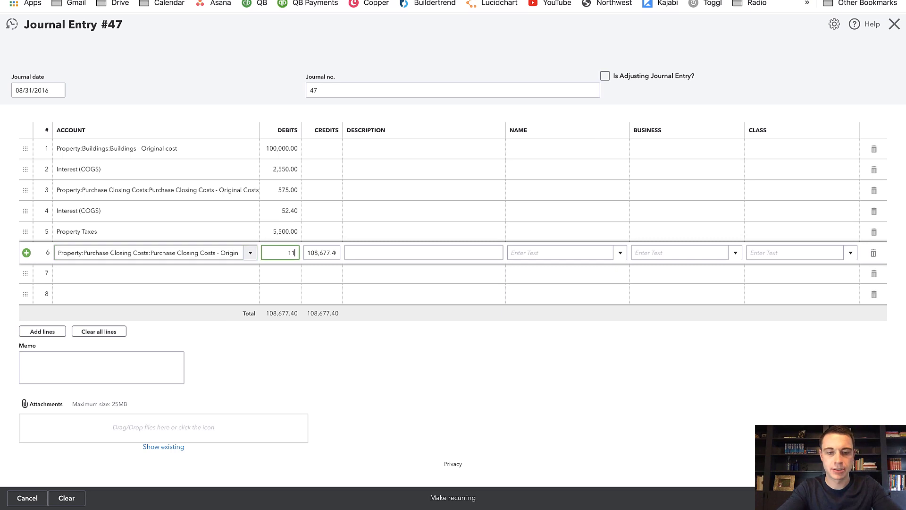
text(,100)
click(132, 273)
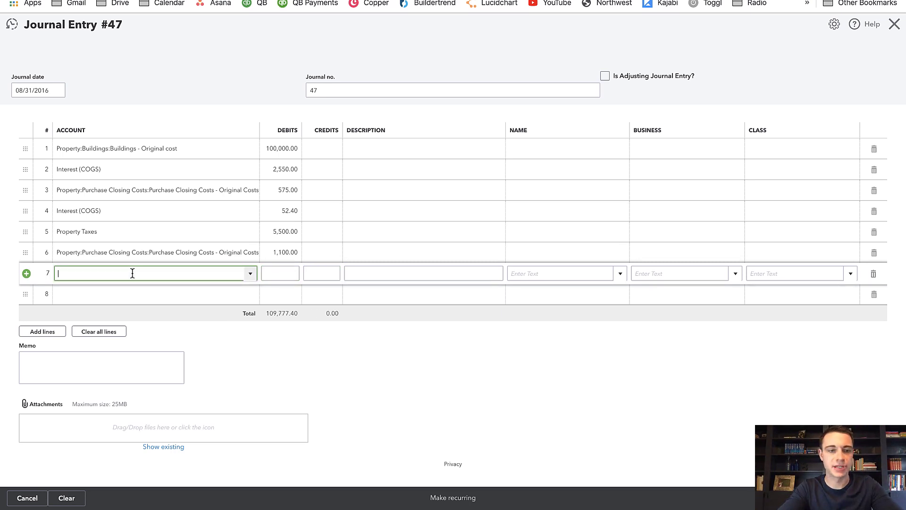
text(ow)
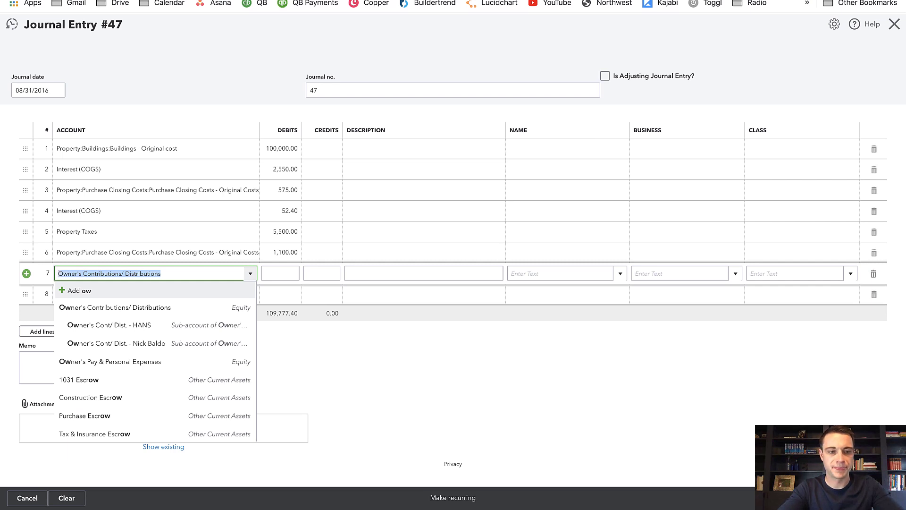
text(closing)
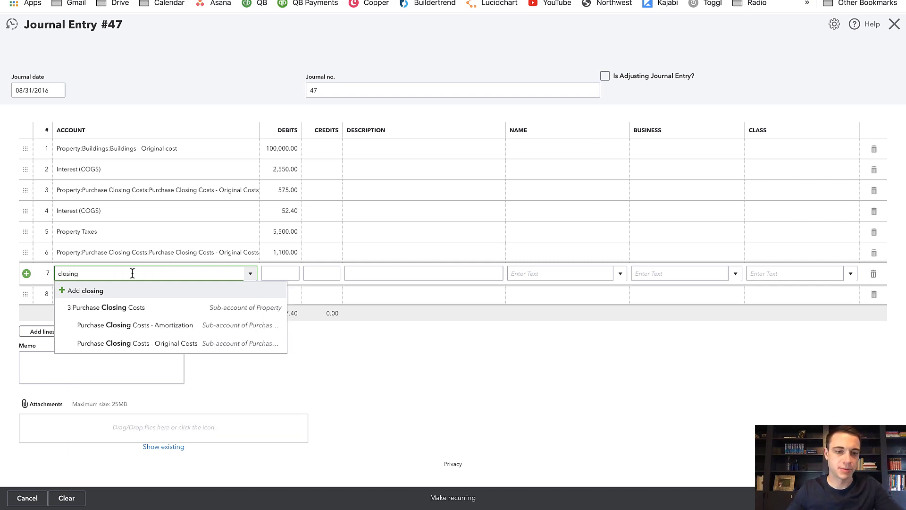
click(192, 341)
key(Tab)
text(1200)
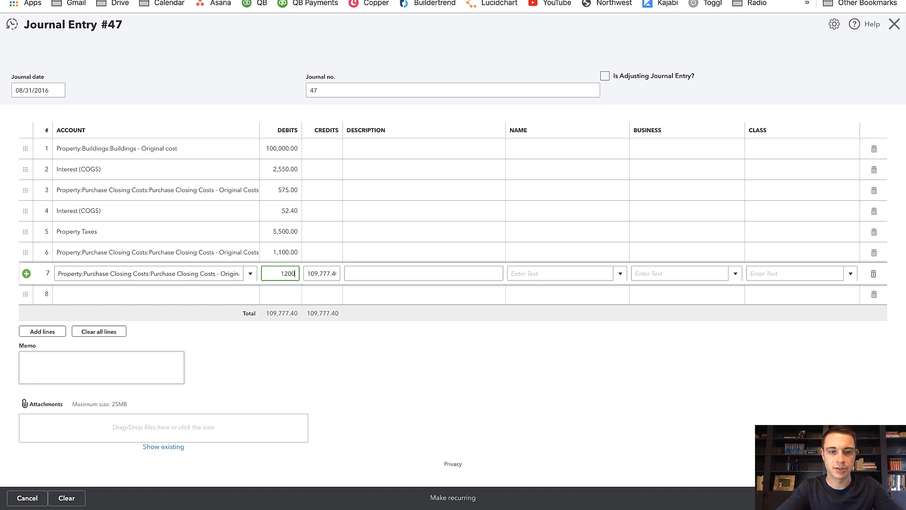
key(Tab)
key(Tab)
Step: Describe row 6 as 'Title Insurance' and row 7 as 'Title Insurance - lender'
click(403, 254)
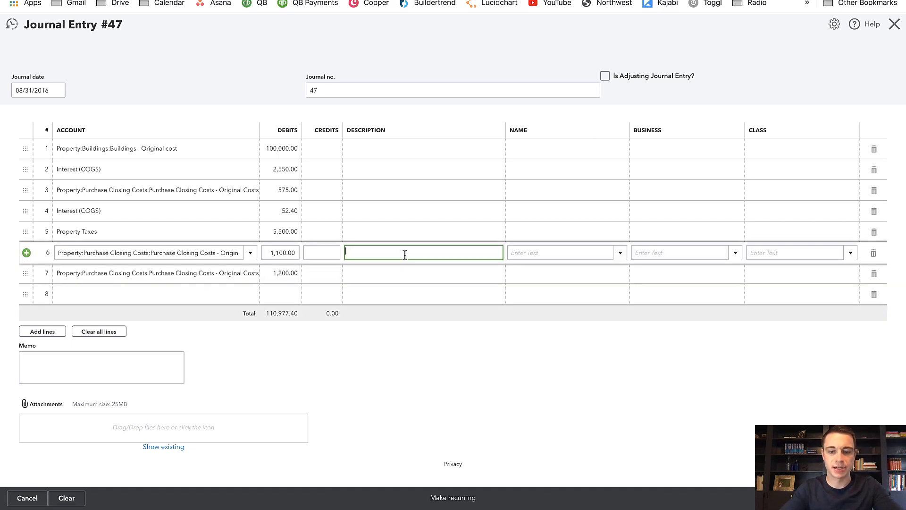
text(Title Insurance)
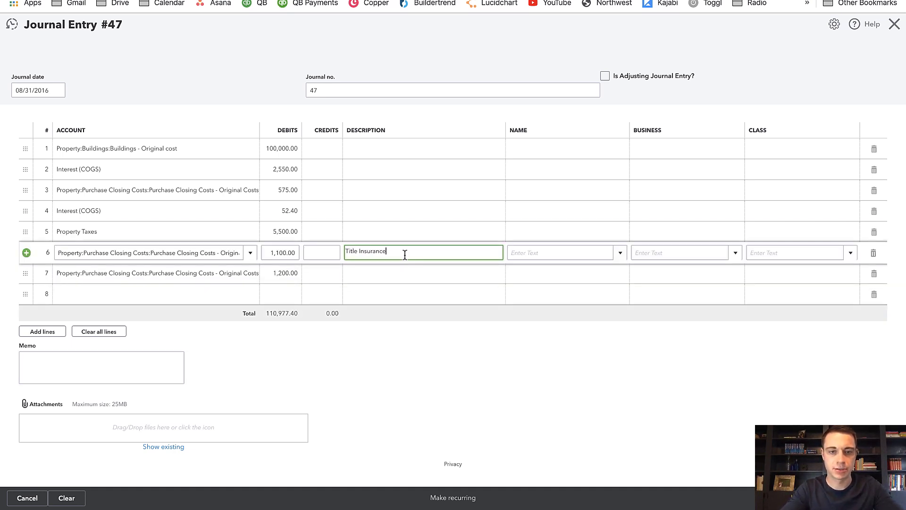
click(407, 274)
text(Title Insu)
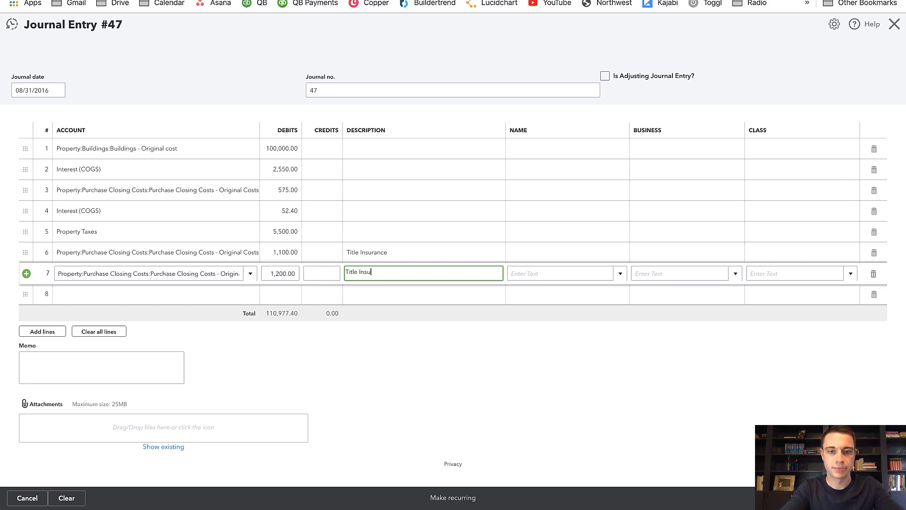
text(rance - lender)
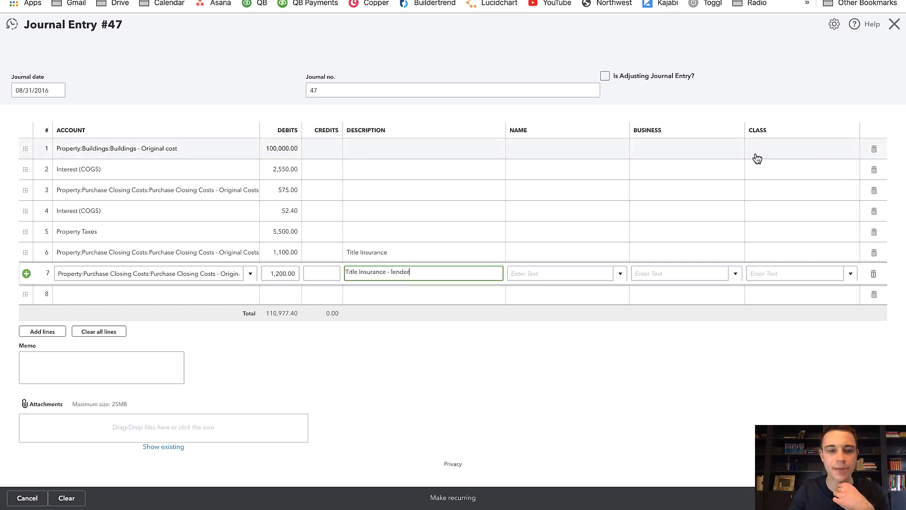
click(158, 294)
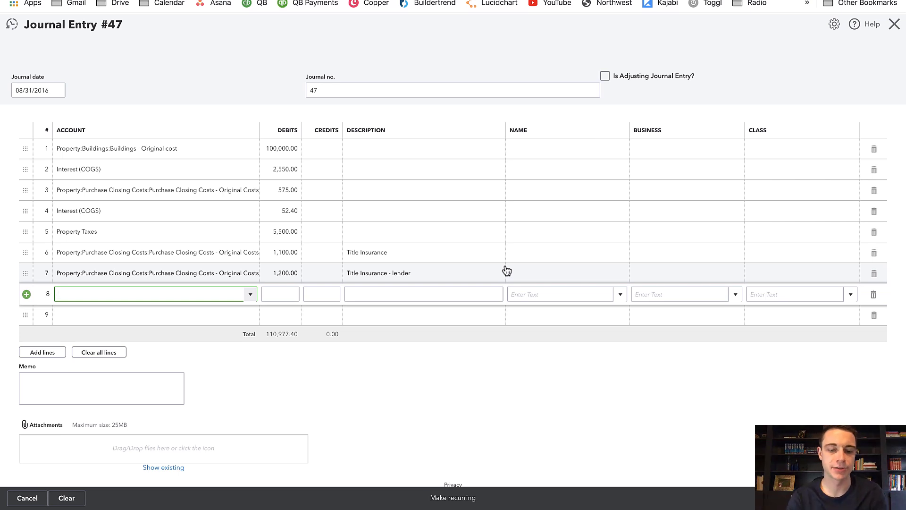
Step: Credit the 1st position Conventional Mortgage 85,000 ('Loan') on row 8 and Checking 25,977.40 on row 9
text(1st Position))
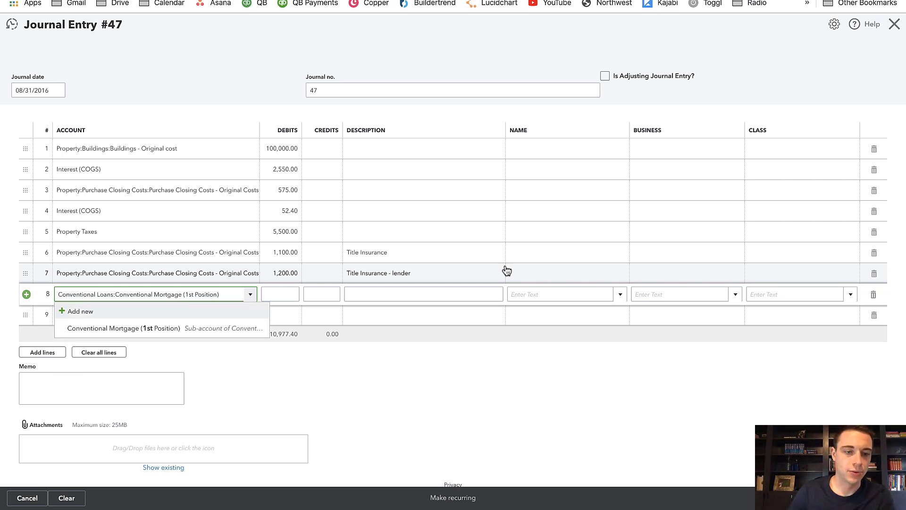
click(173, 332)
key(Tab)
key(Tab)
key(BackSpace)
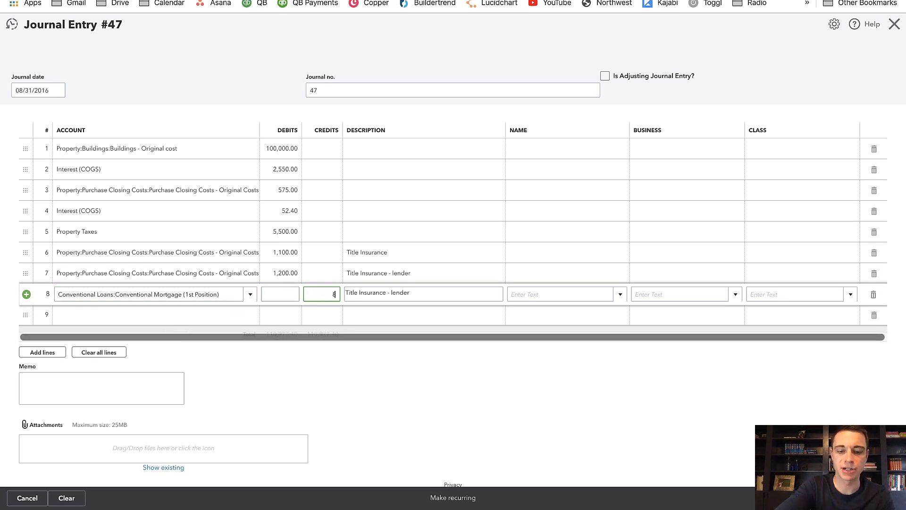
text(85,000)
key(Tab)
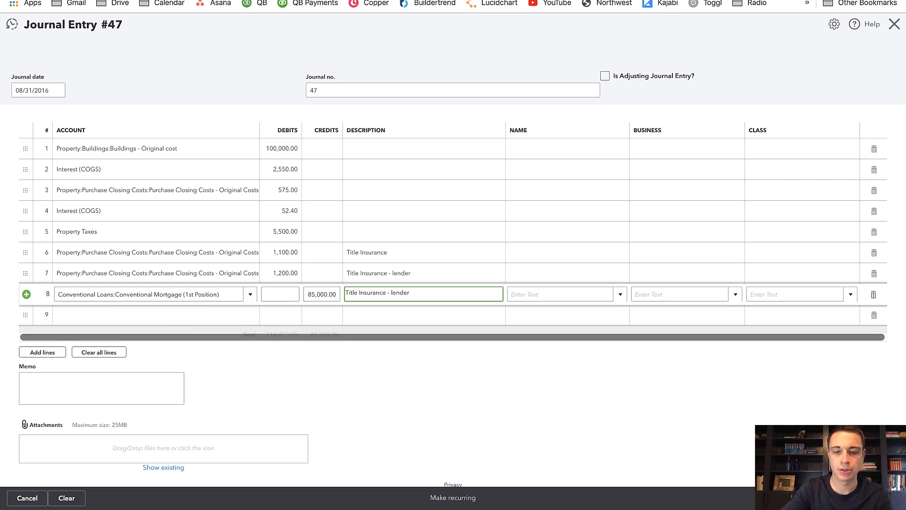
text(Loan)
key(Tab)
key(Tab)
key(Tab)
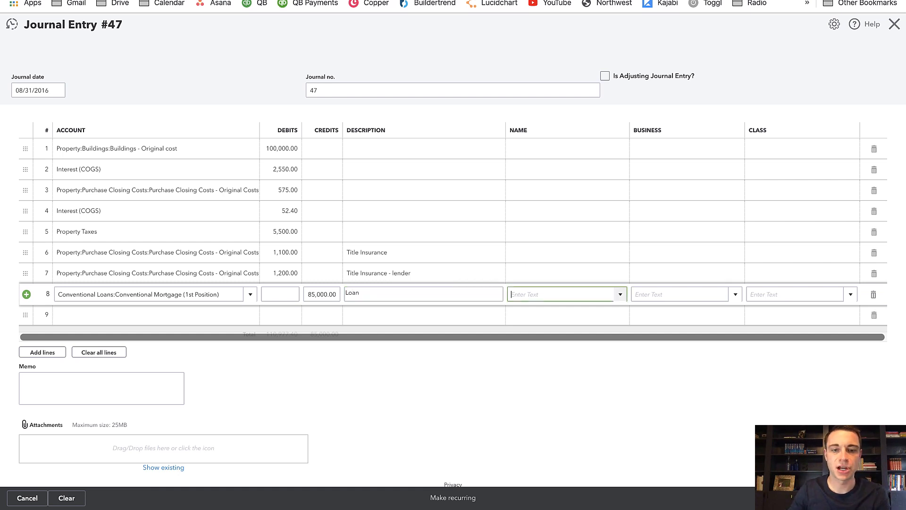
key(Tab)
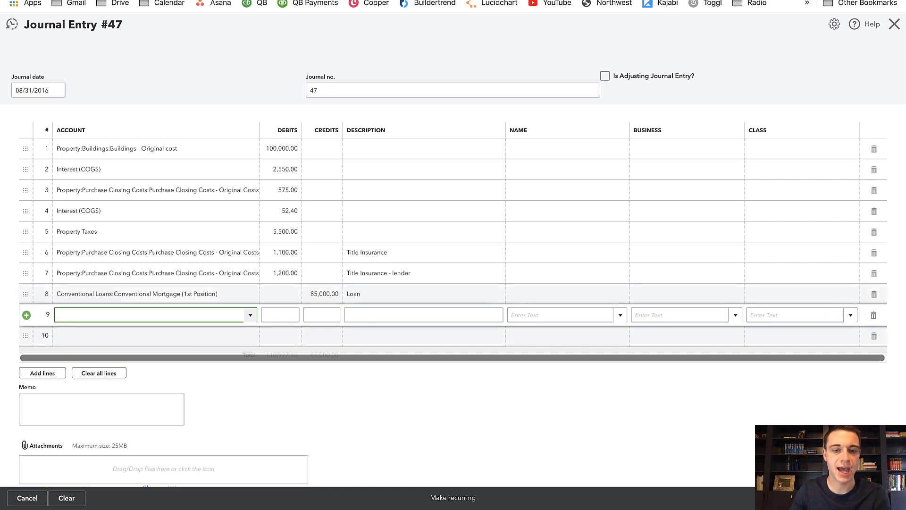
text(Checking)
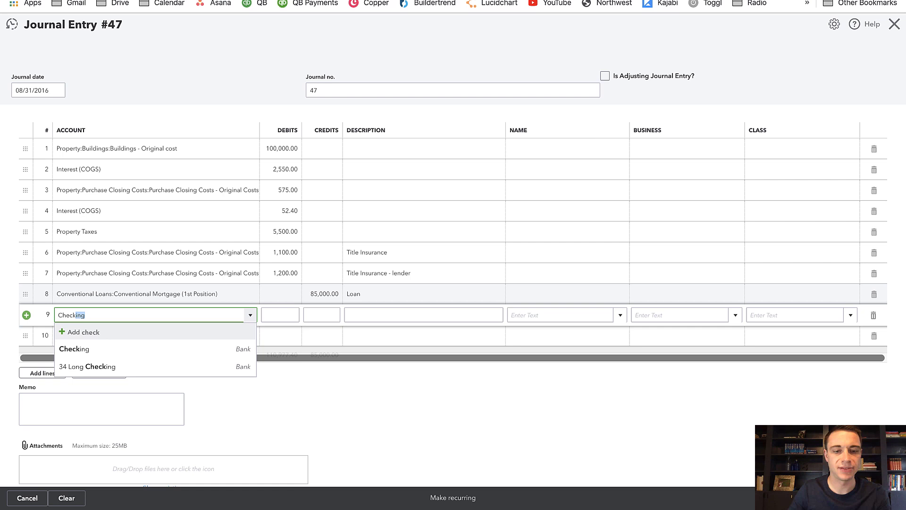
click(174, 351)
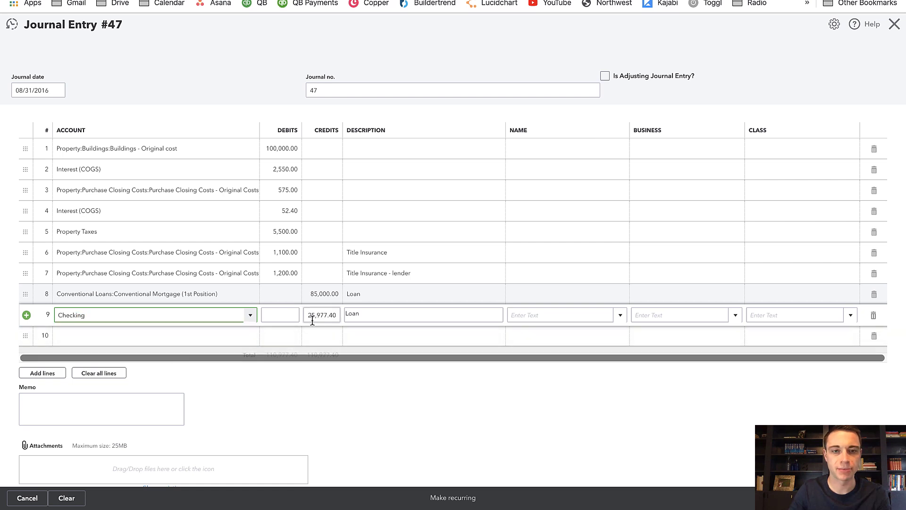
click(334, 320)
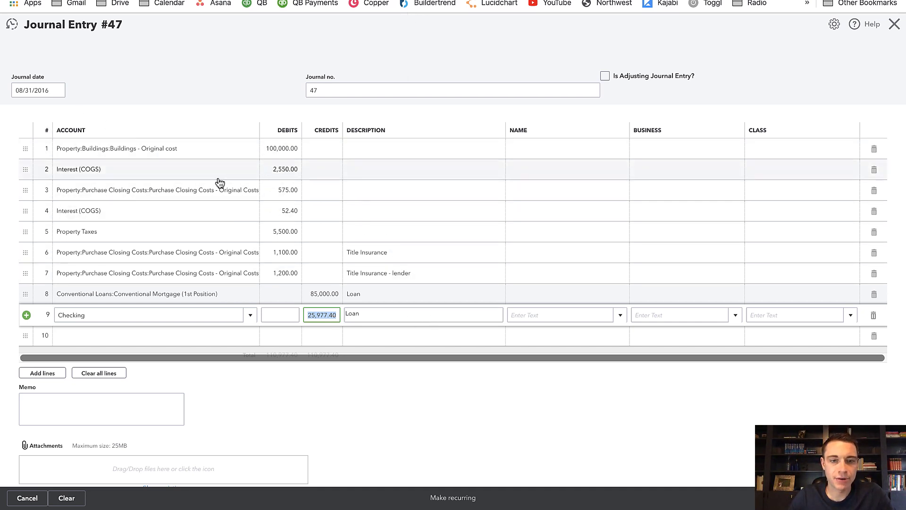
key(ctrl+alt+s)
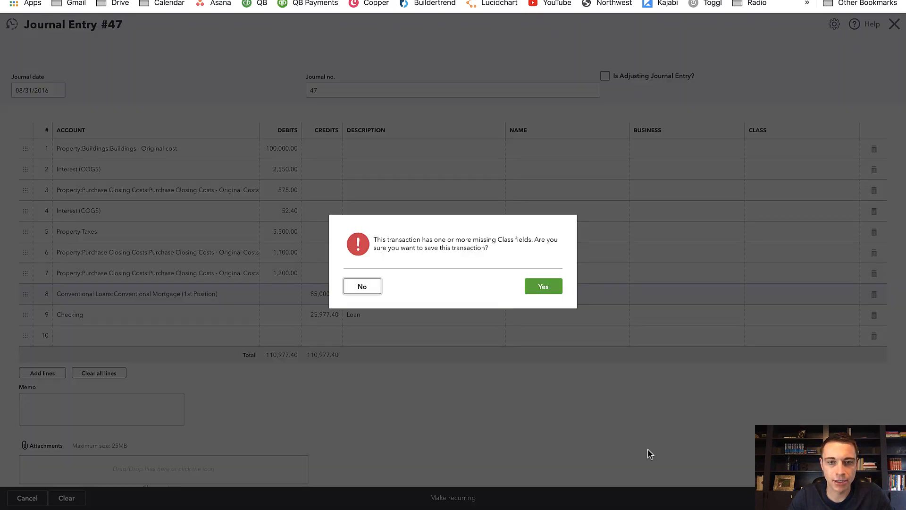
click(554, 290)
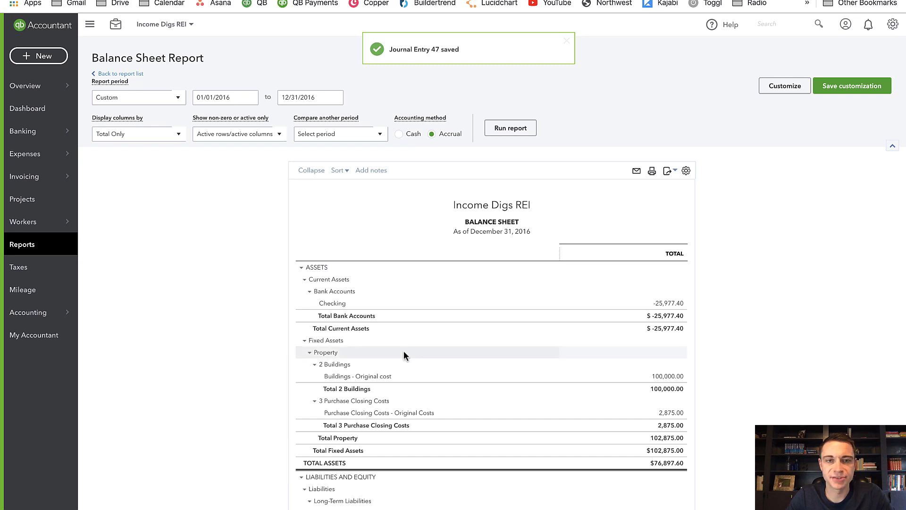
scroll(511, 379, down, 2)
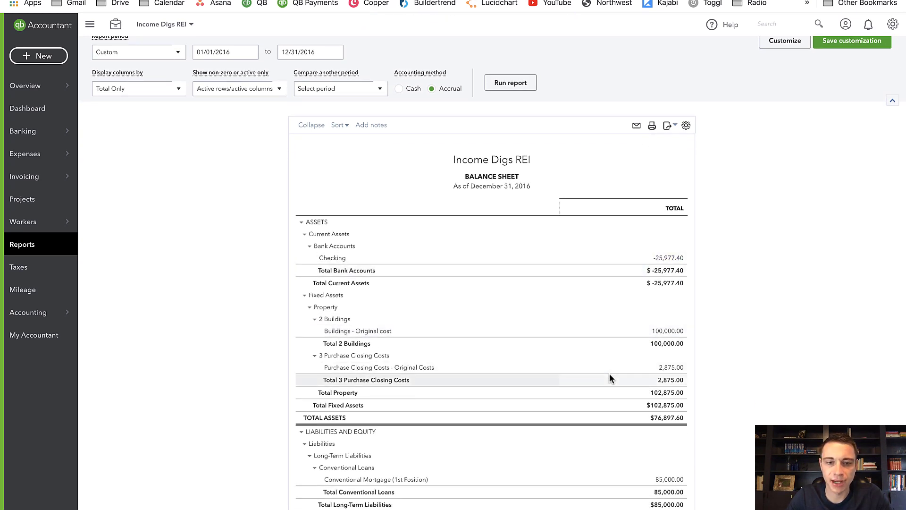
scroll(610, 379, down, 3)
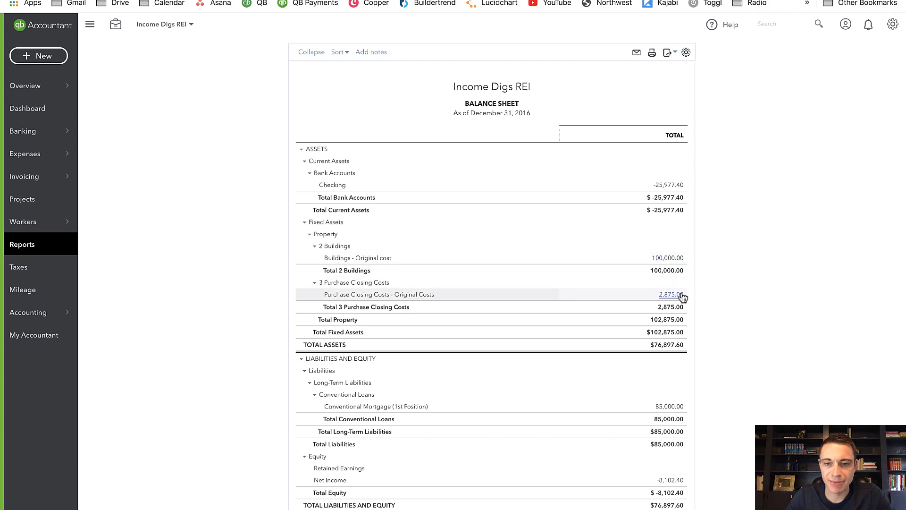
scroll(675, 300, down, 3)
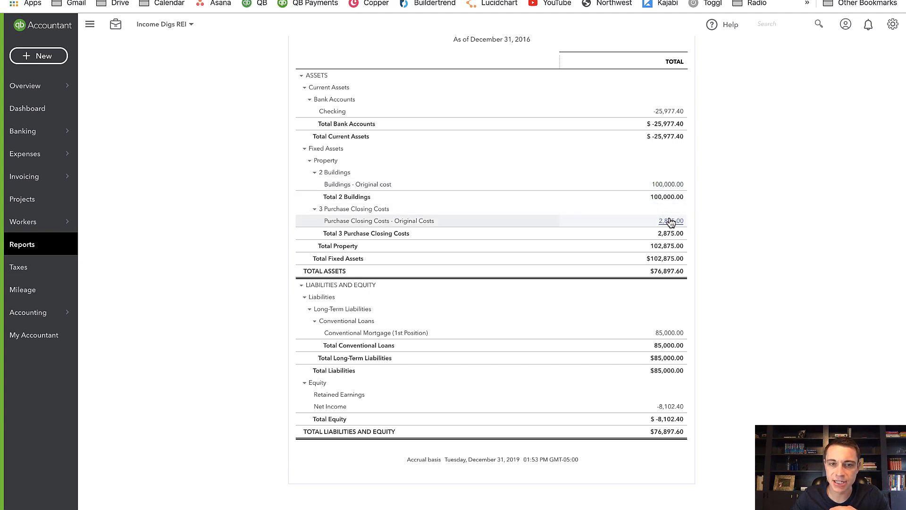
scroll(665, 227, up, 1)
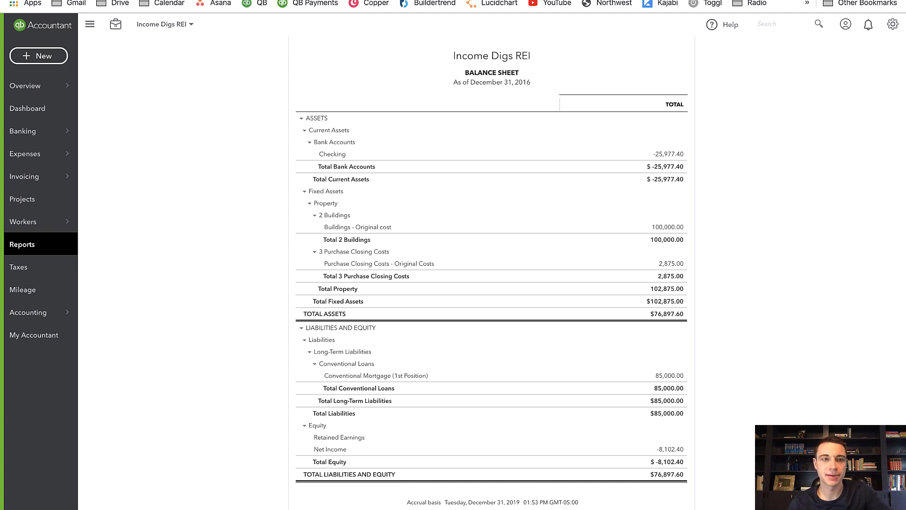
key(super+t)
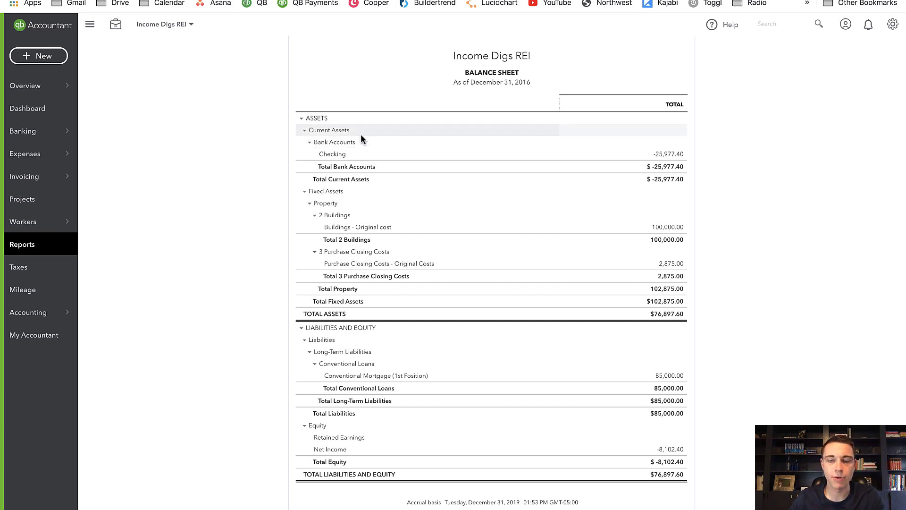
Step: Switch to the 11/1–11/30/2019 bank statement in Preview, showing the 38,124.62 ending balance
key(ctrl+Right)
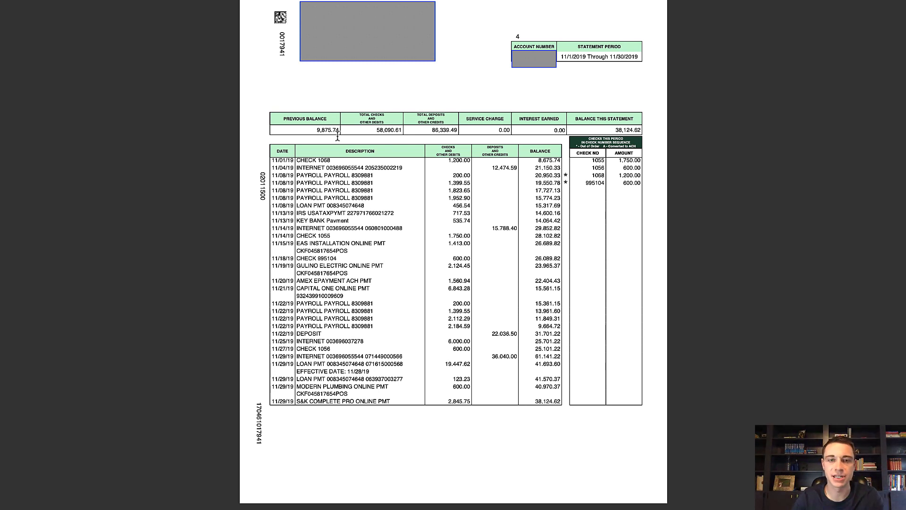
Step: Return to the QuickBooks 2016 balance sheet, where Checking shows -25,977.40
key(ctrl+Left)
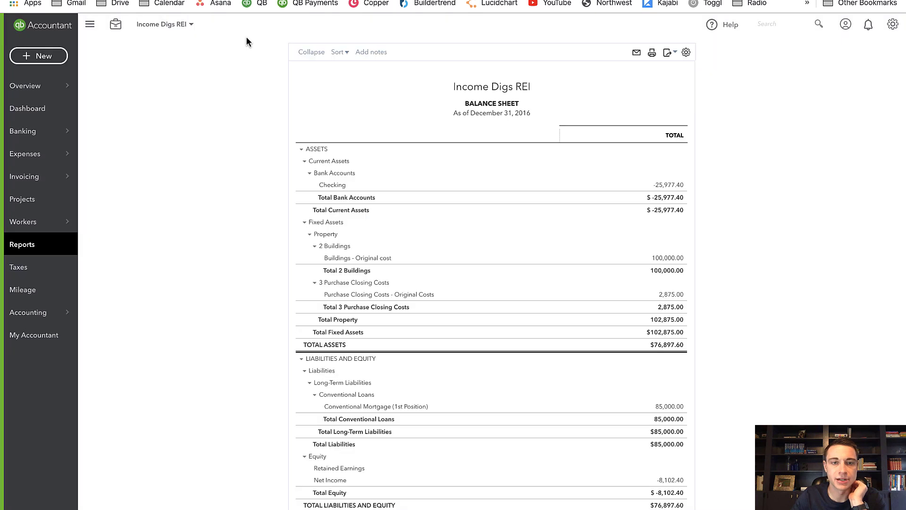
Step: Create a journal entry dated 12/31/2016 debiting Checking 64,102.02 on line 1
click(42, 56)
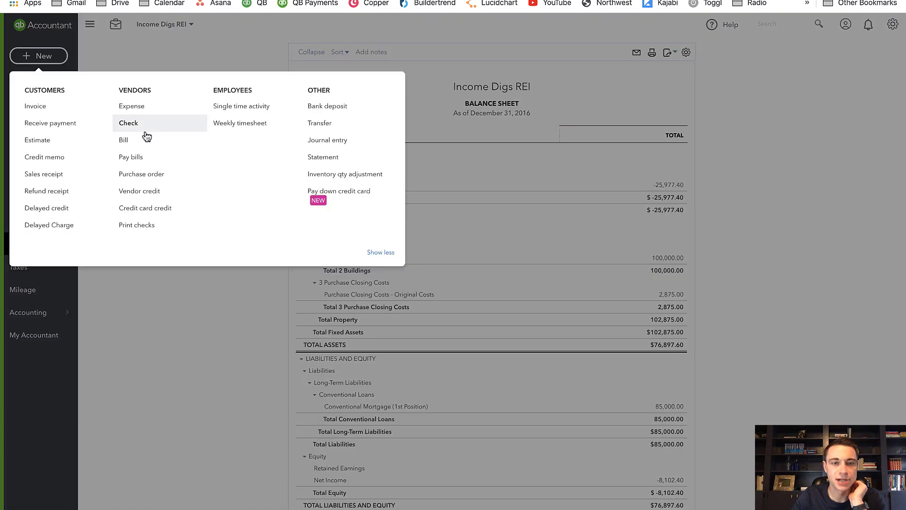
click(321, 140)
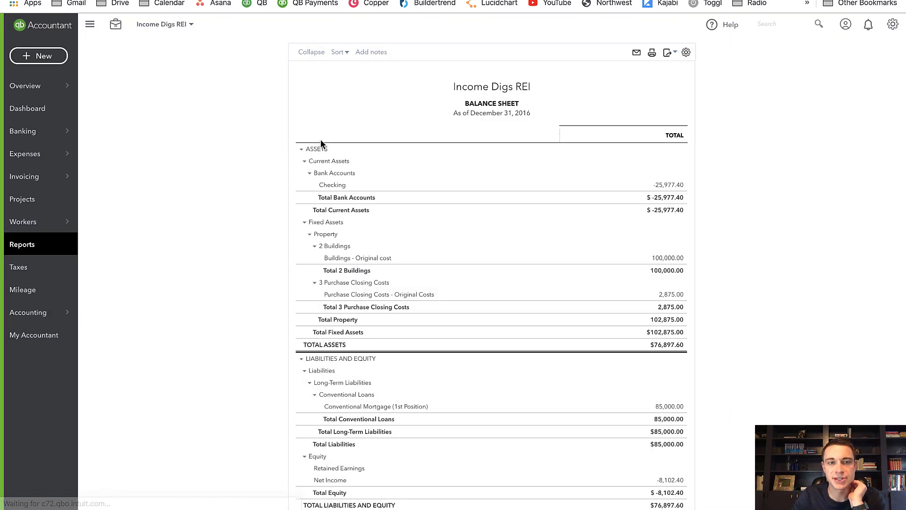
key(ctrl+a)
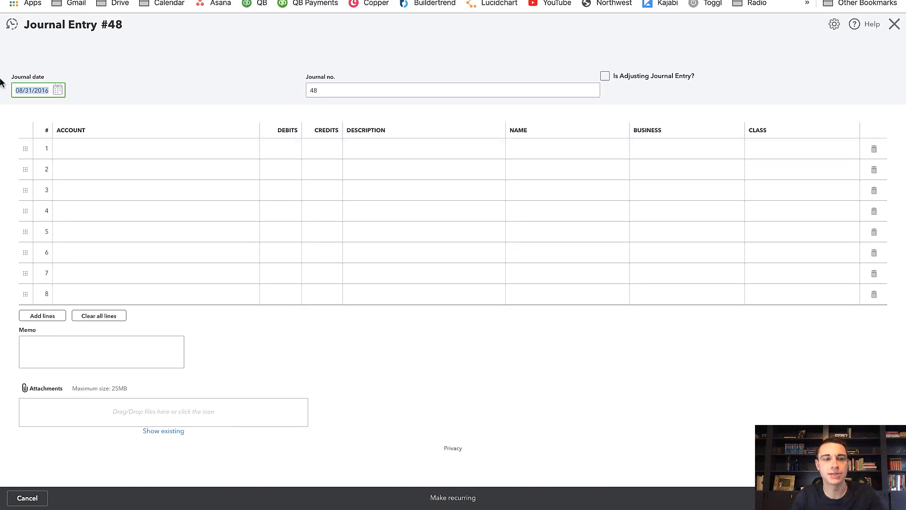
text(12/31/2016)
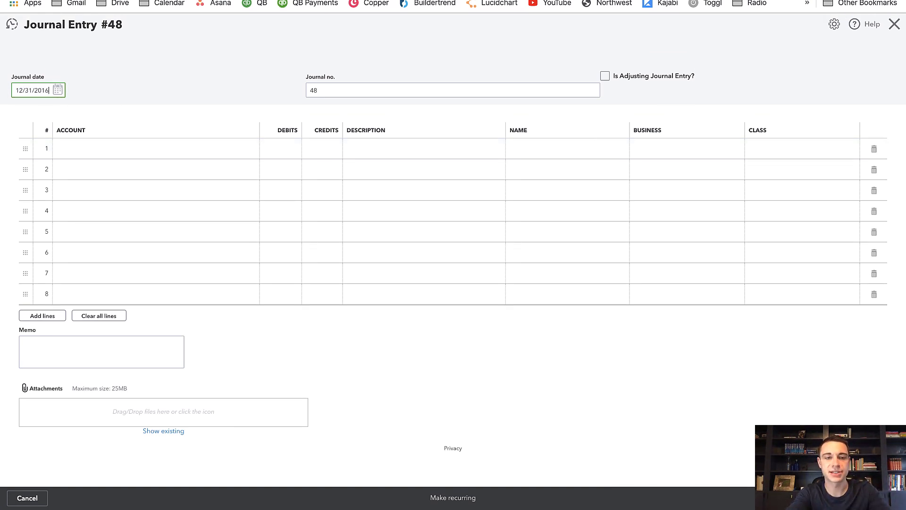
key(Tab)
key(Tab)
key(Tab)
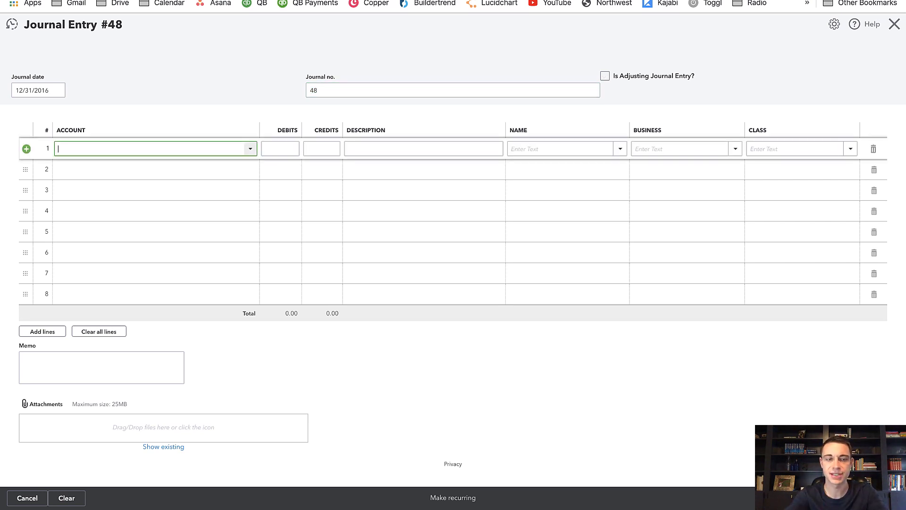
text(check)
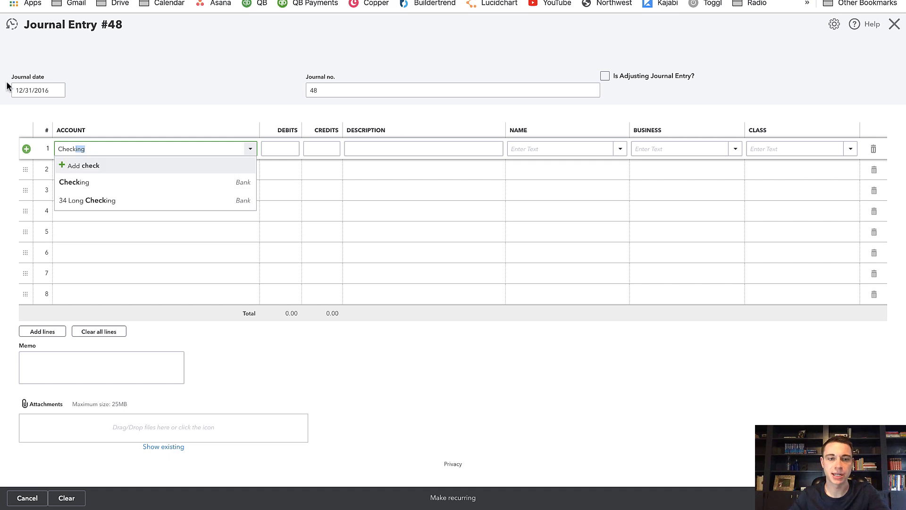
click(91, 184)
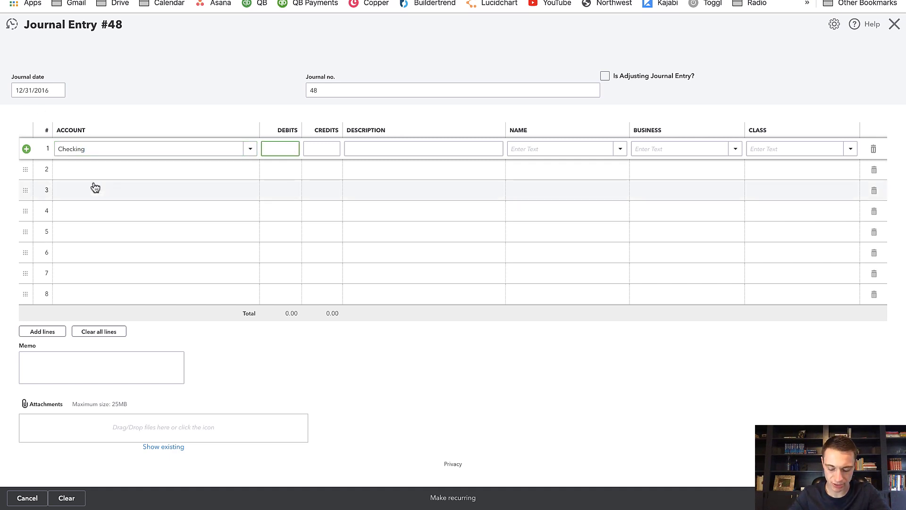
text(64)
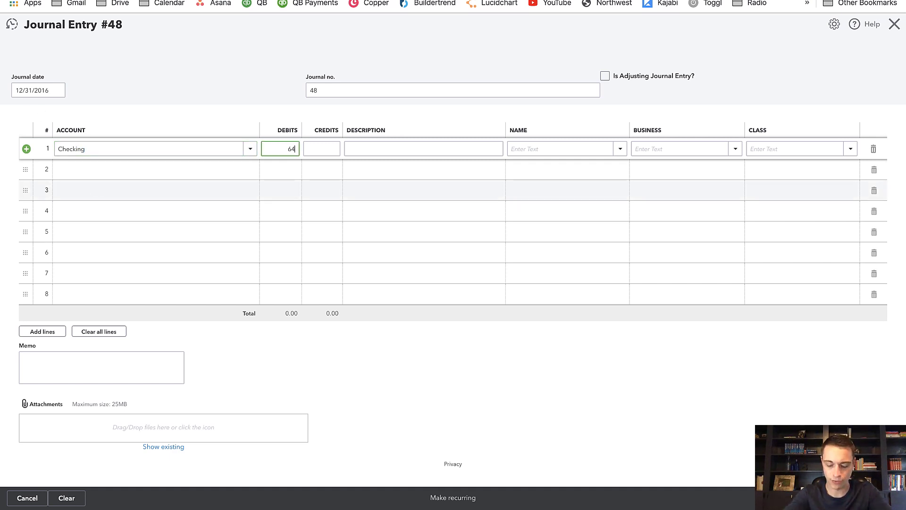
text(,102.02)
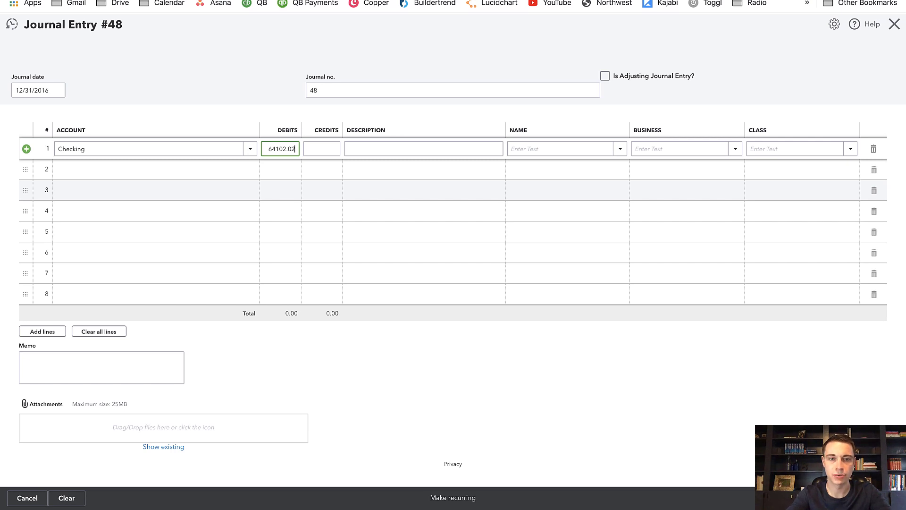
key(Tab)
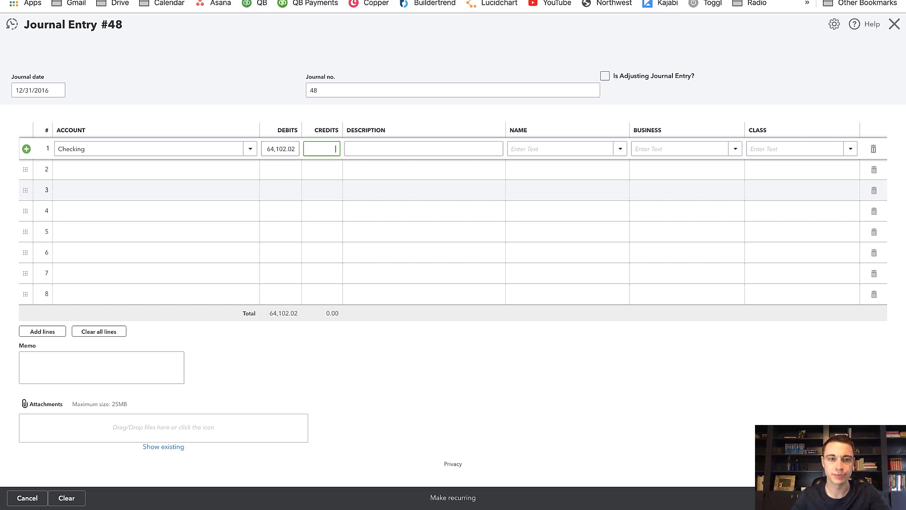
Step: Put Opening Balance Equity on line 2 with the balancing 64,102.02 credit
click(101, 169)
text(open)
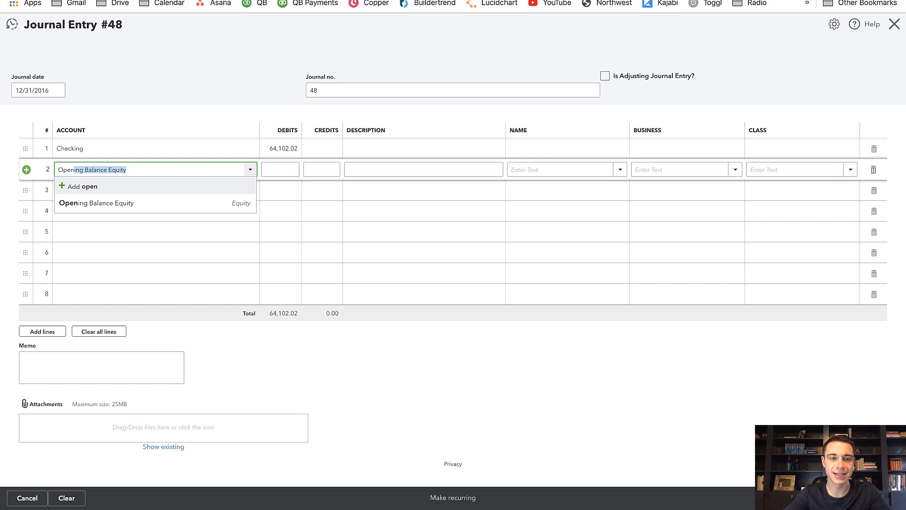
key(Tab)
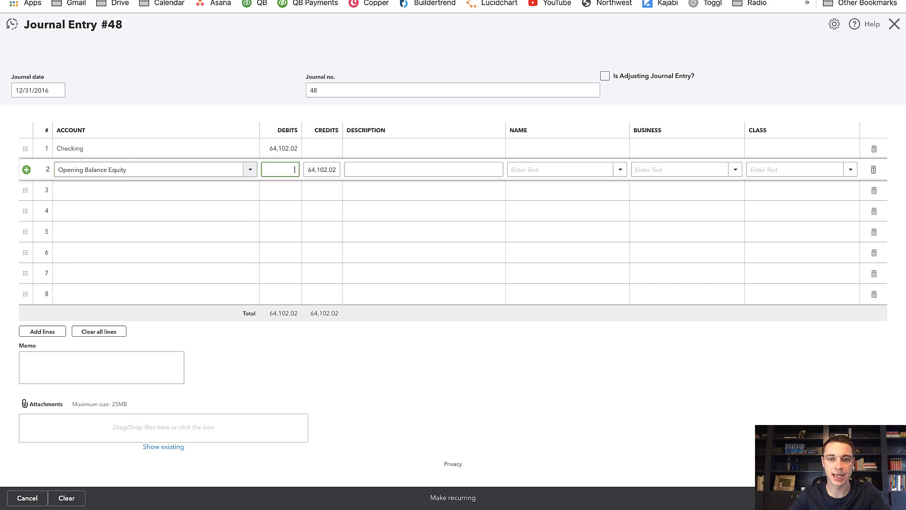
key(Tab)
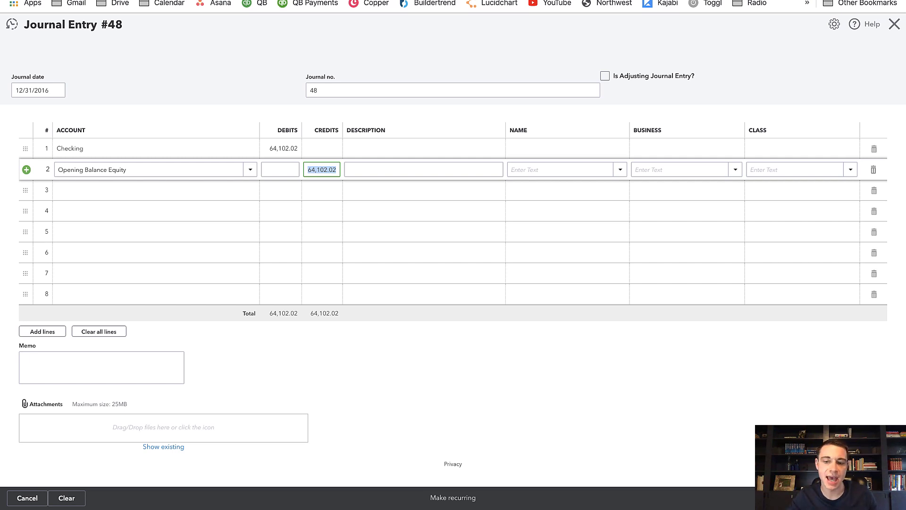
Step: Save Journal Entry #48 without classes and confirm Checking's 38,124.62 matches the bank statement
click(844, 498)
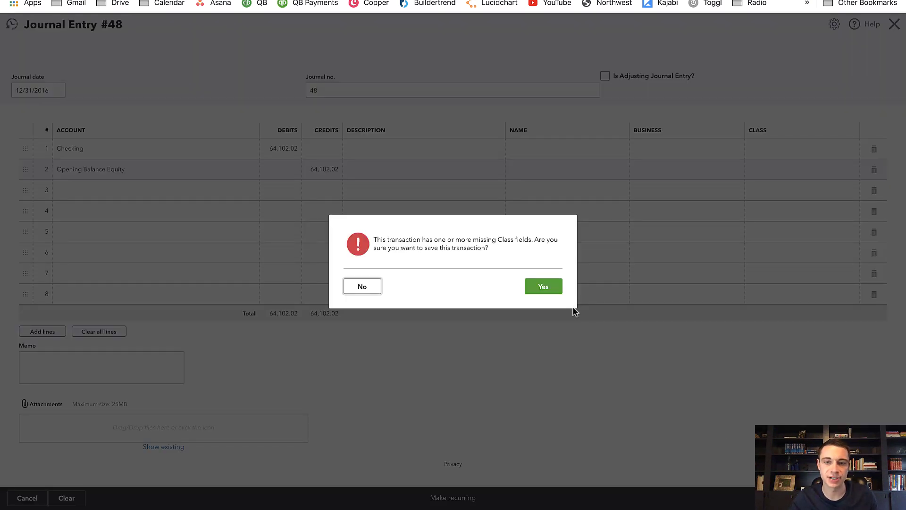
click(543, 285)
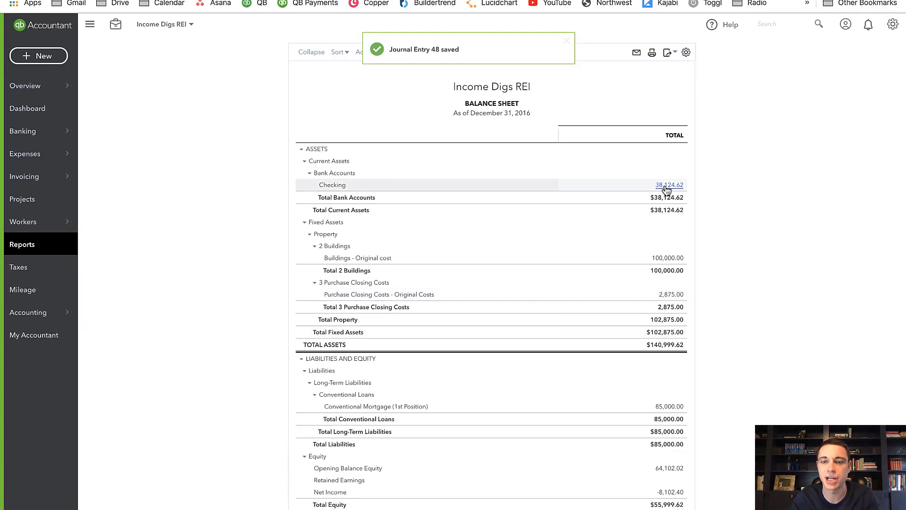
key(ctrl+Right)
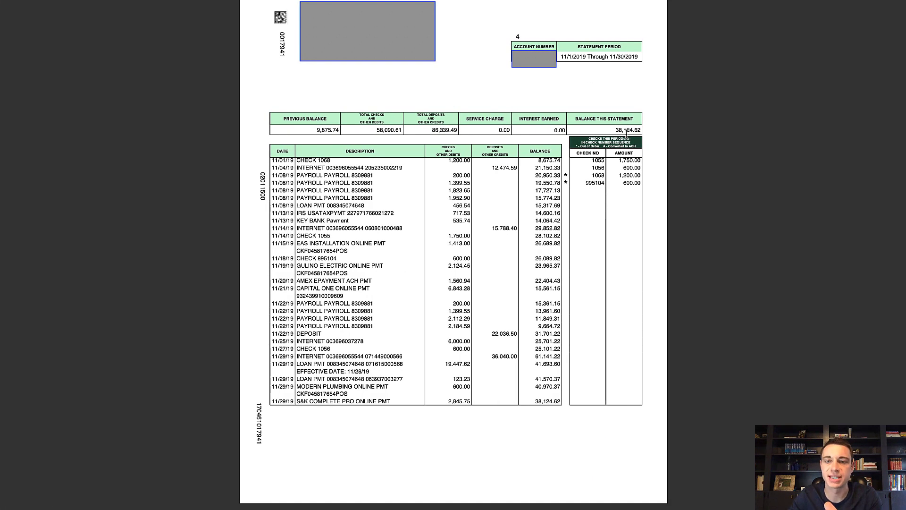
key(ctrl+Left)
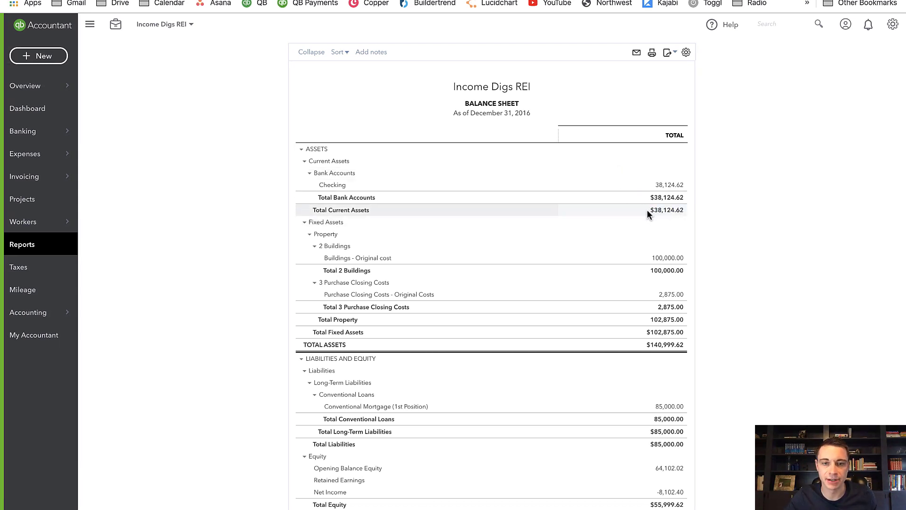
scroll(616, 378, down, 3)
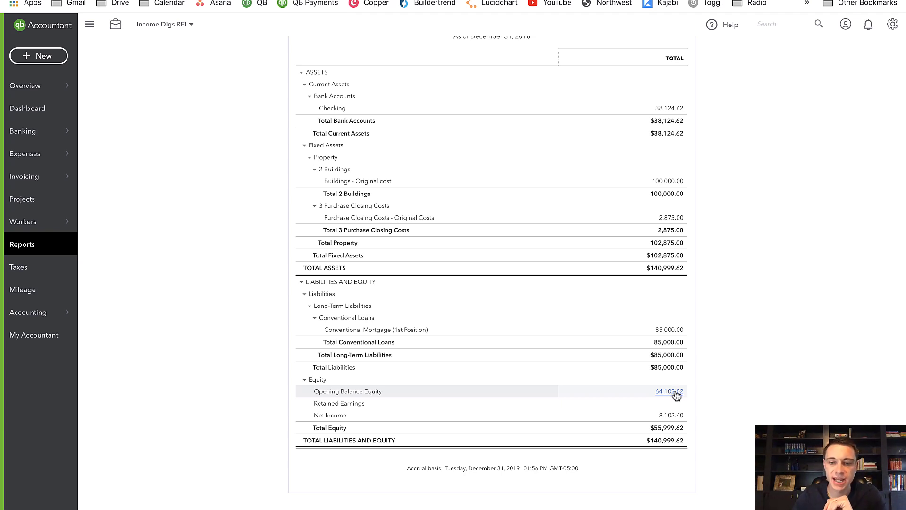
scroll(670, 395, up, 2)
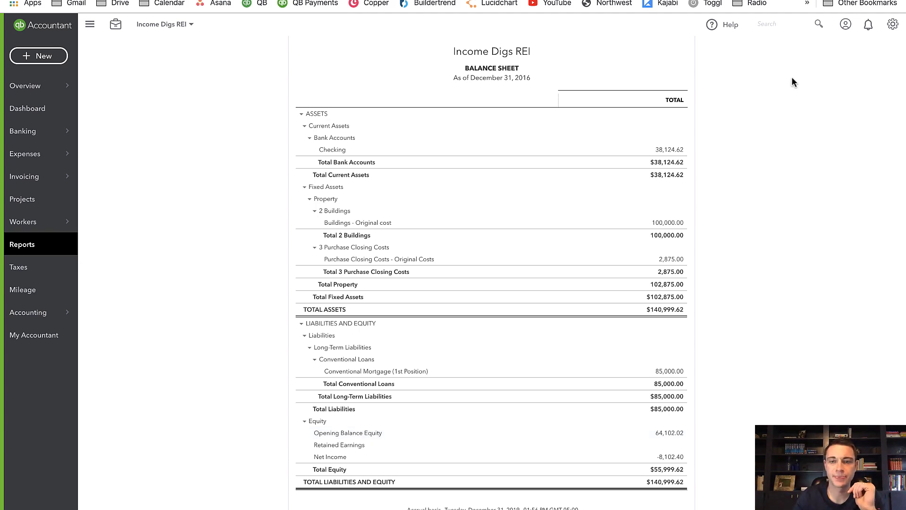
Step: Open Journal Entry #48 from Checking's transaction report and delete its Opening Balance Equity line
click(669, 149)
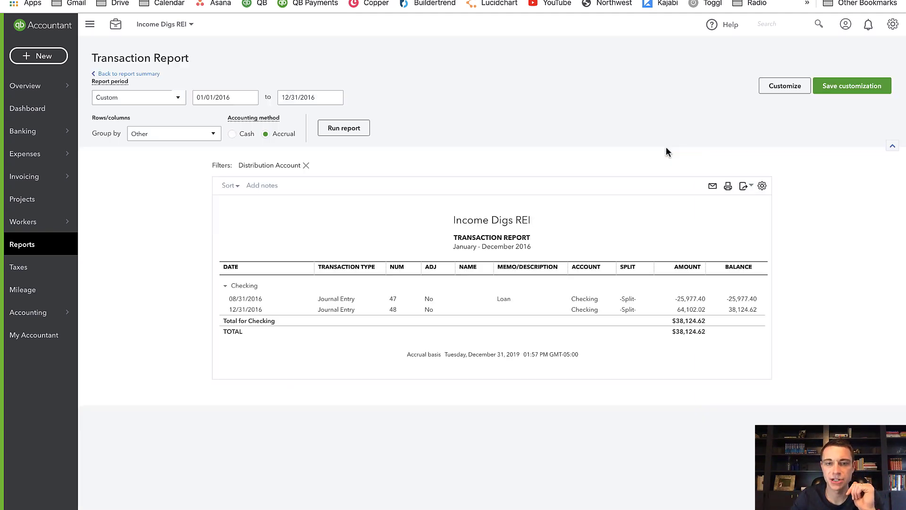
click(686, 311)
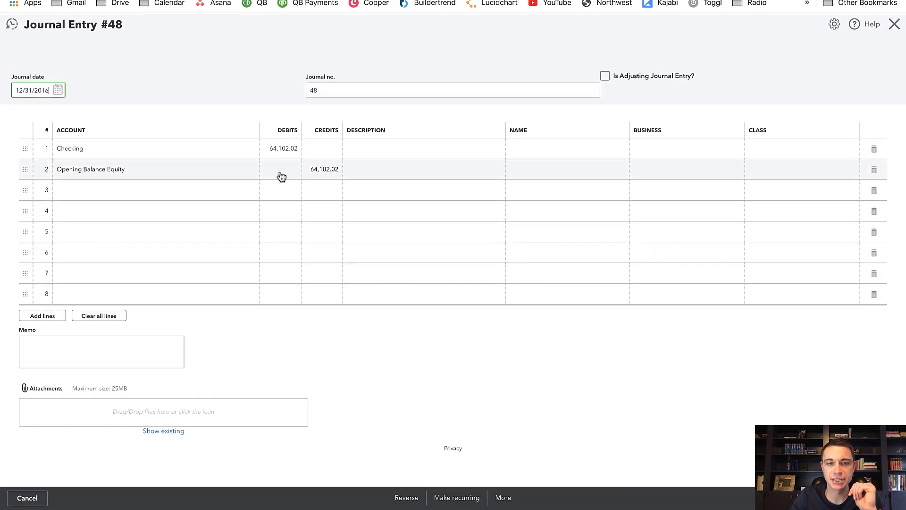
click(874, 170)
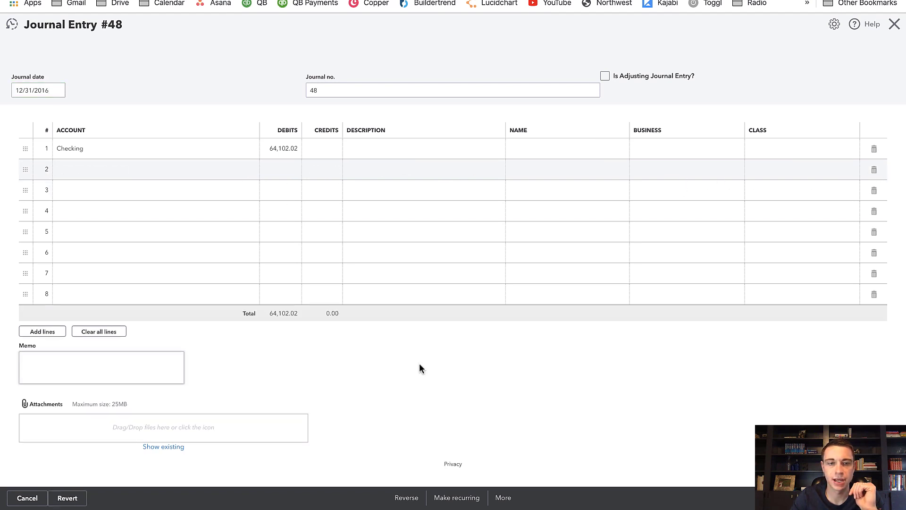
Step: Credit the Credit Card account 6,196.64 on line 2, checked against the card statement
click(205, 172)
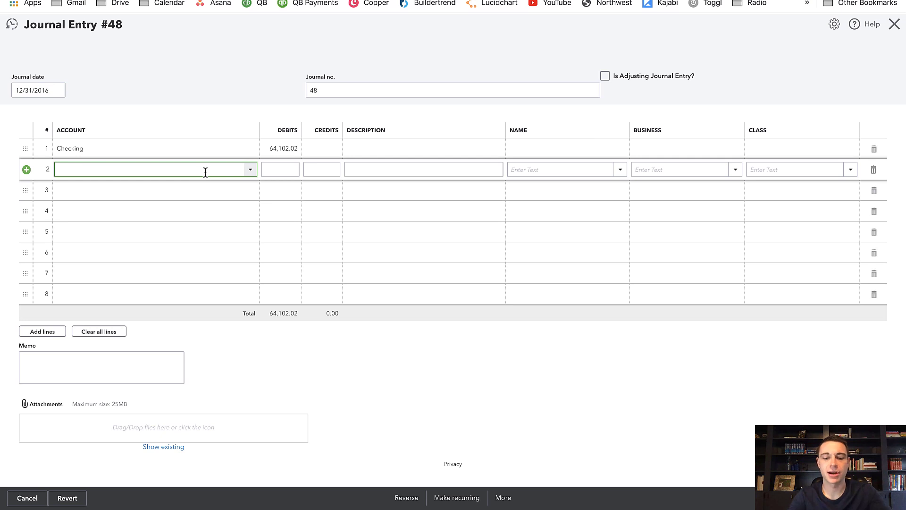
text(Credit Card)
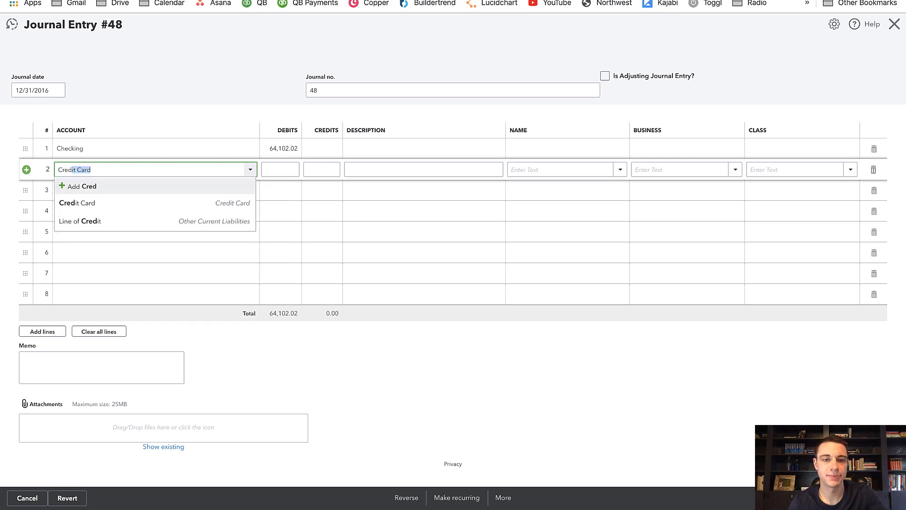
key(Tab)
key(BackSpace)
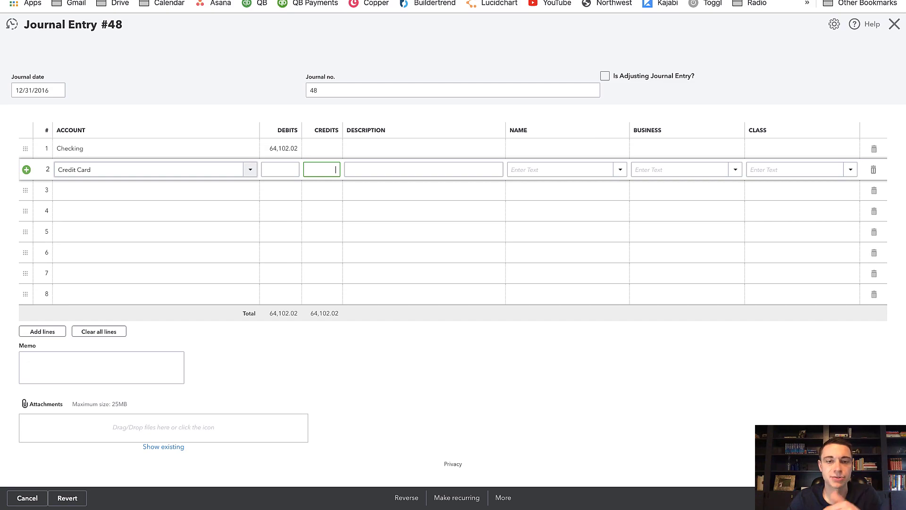
key(ctrl+Right)
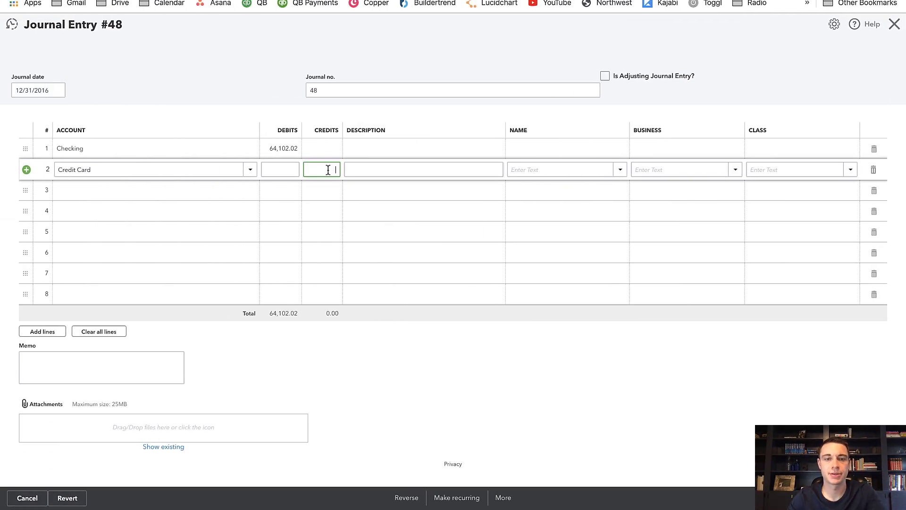
key(BackSpace)
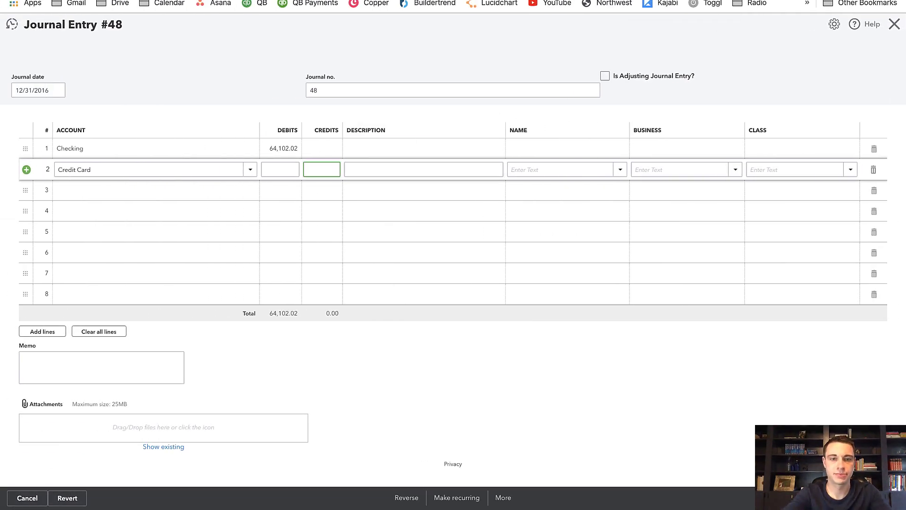
text(9)
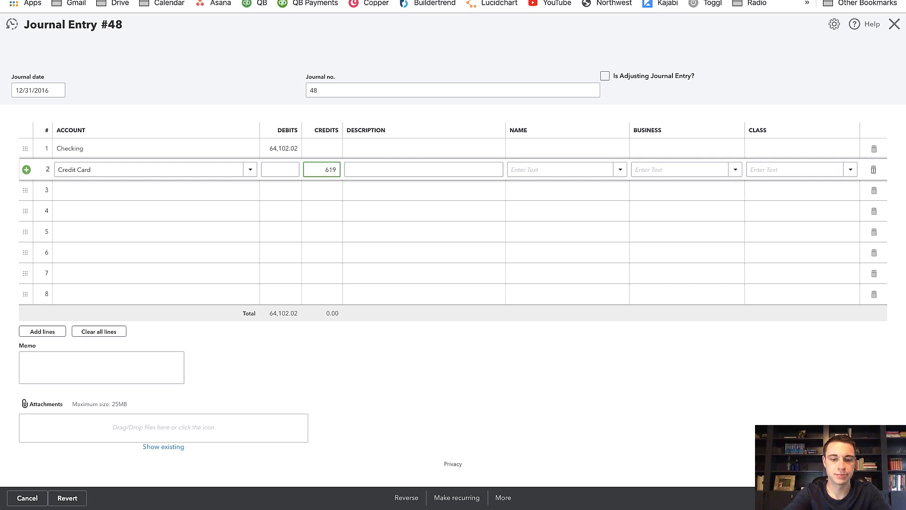
text(6.64)
key(Tab)
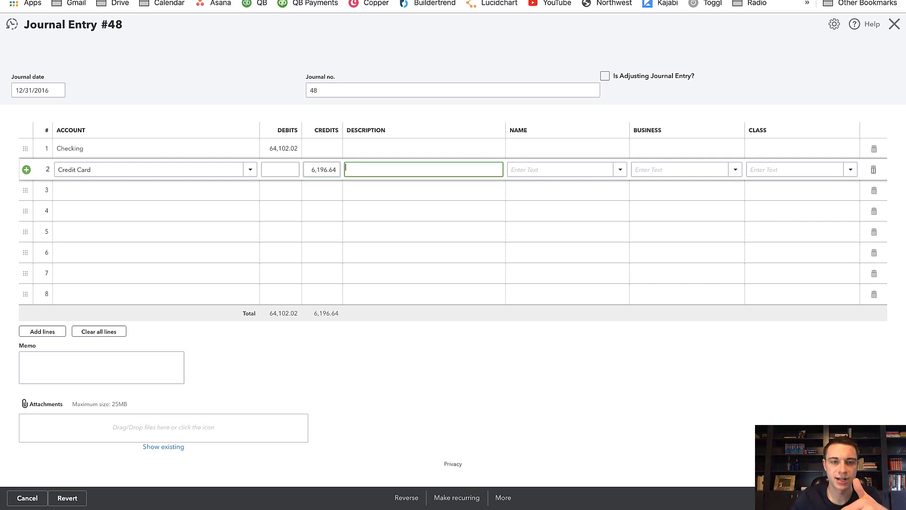
click(323, 169)
double_click(322, 169)
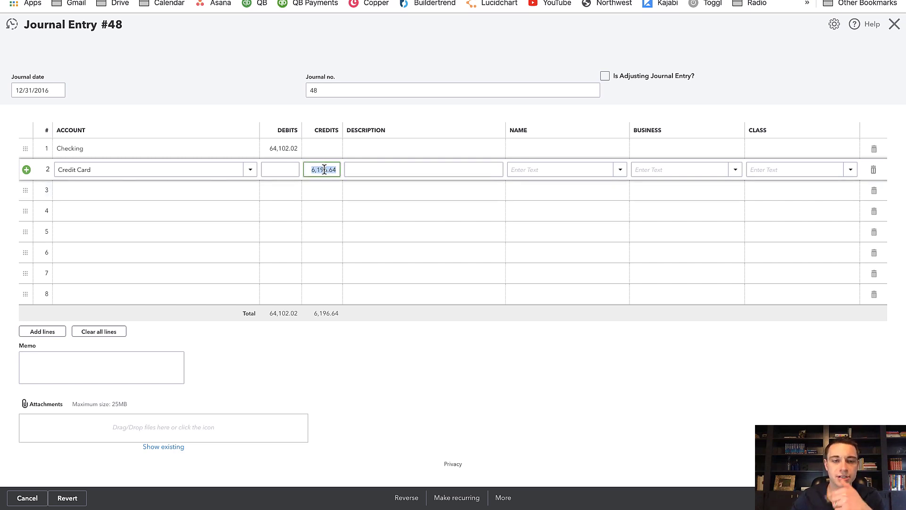
click(201, 198)
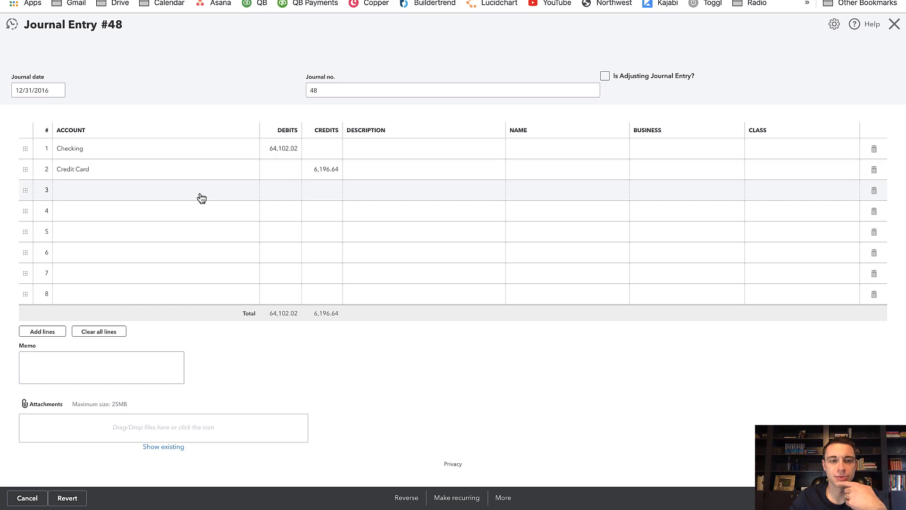
Step: Debit Conventional Mortgage (1st Position) 5,000.00 on line 3, replacing the auto-filled 57,905.38 credit
click(201, 196)
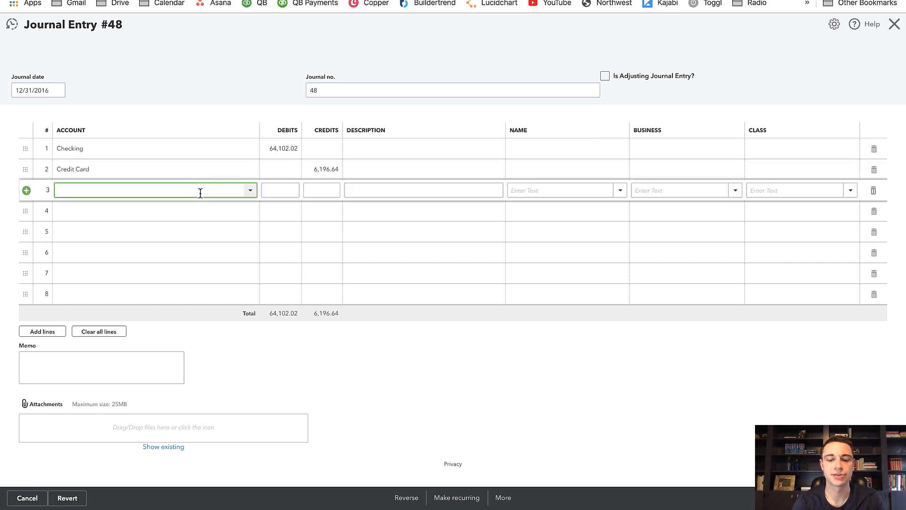
text(1st Position))
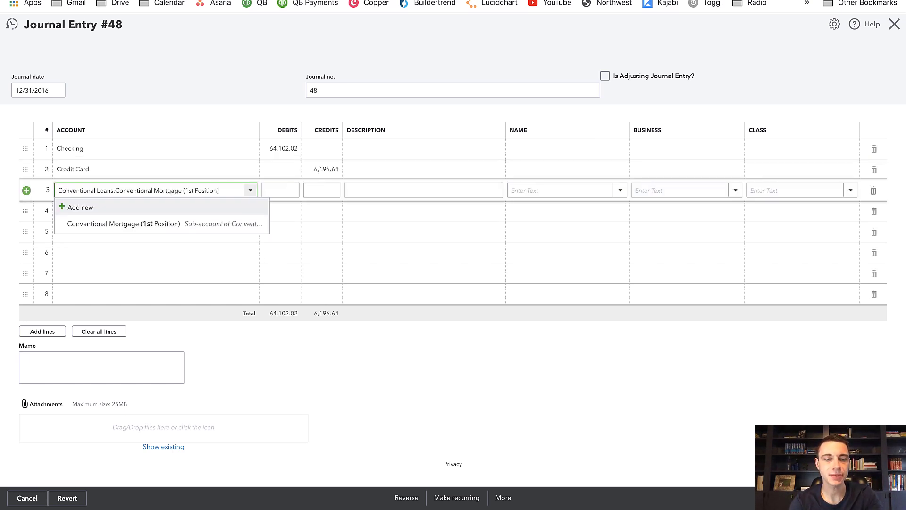
key(Tab)
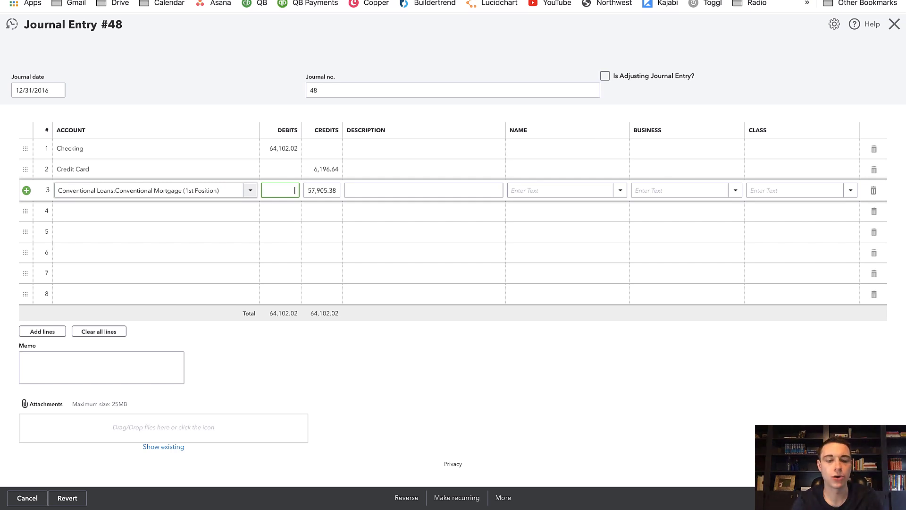
key(Tab)
key(BackSpace)
key(shift+Tab)
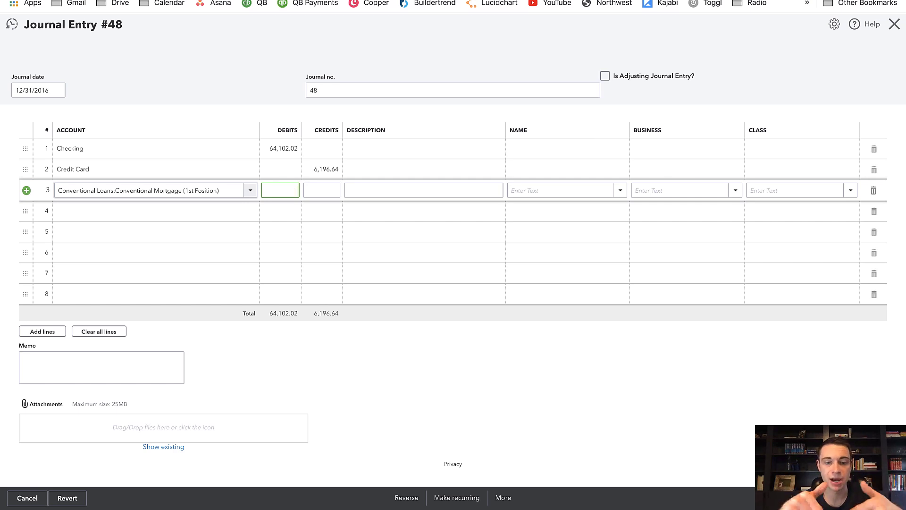
text(5000)
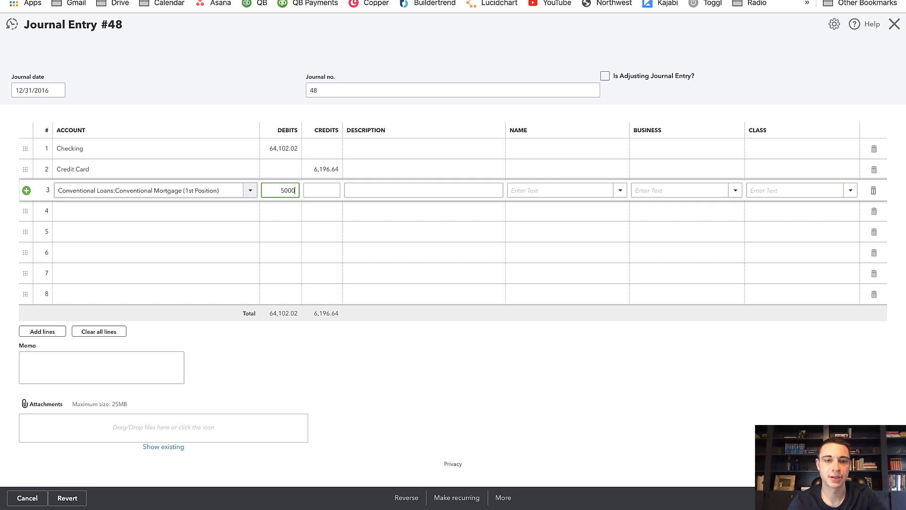
key(Tab)
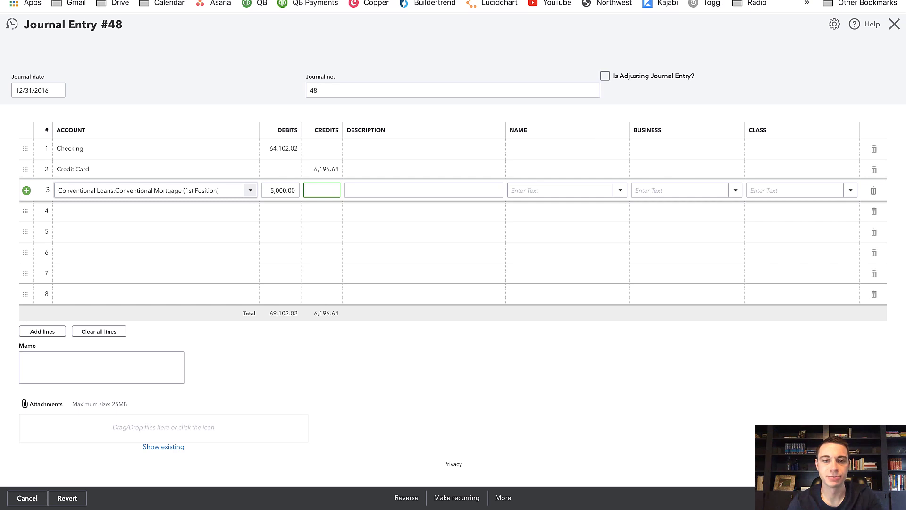
key(Tab)
key(Tab)
key(Tab)
key(Tab)
key(Tab)
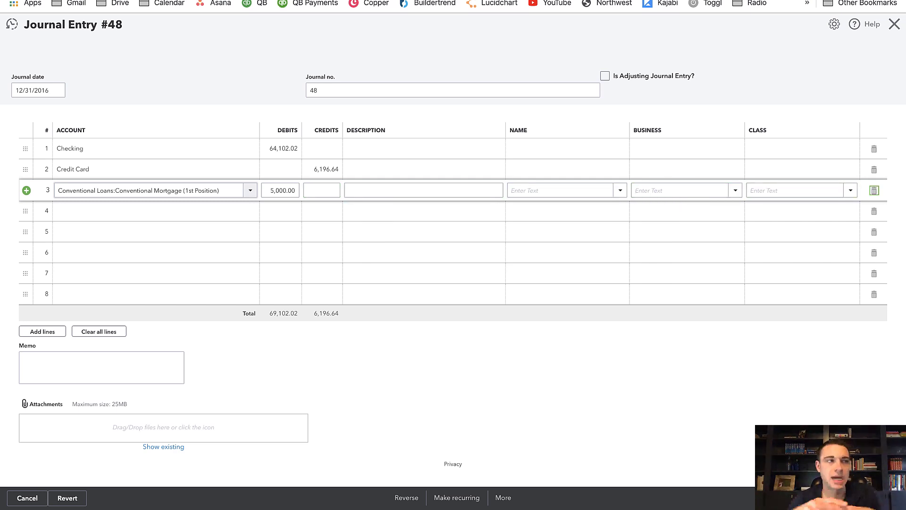
Step: Credit the Security Deposits liability account 2,300.00 on line 4
key(Tab)
key(Tab)
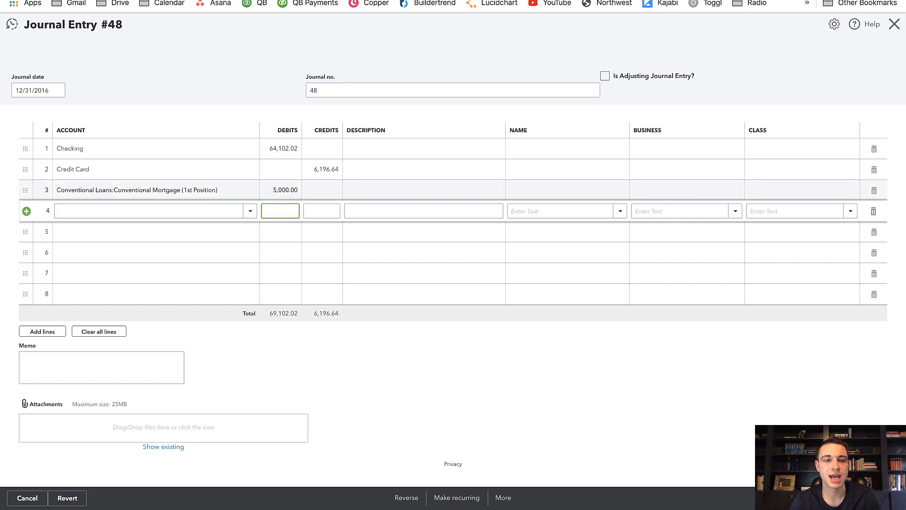
key(shift+Tab)
text(sec)
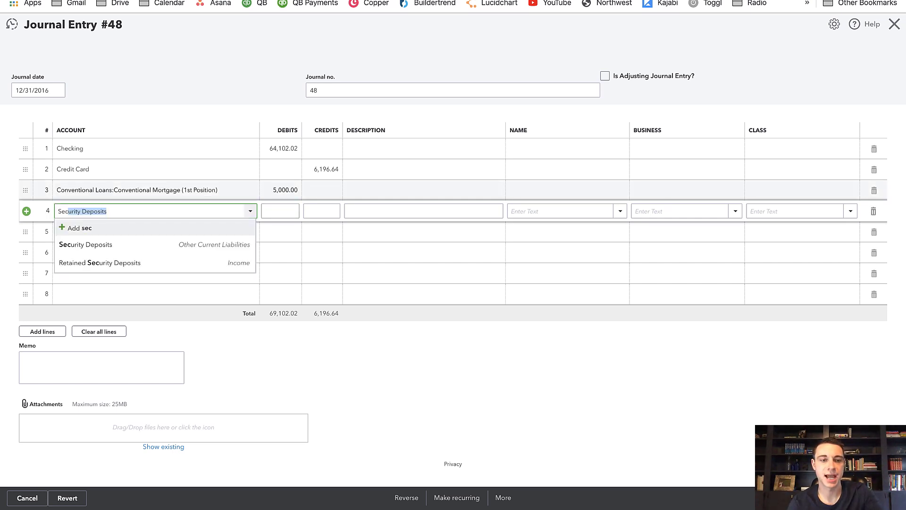
key(Tab)
key(shift+Tab)
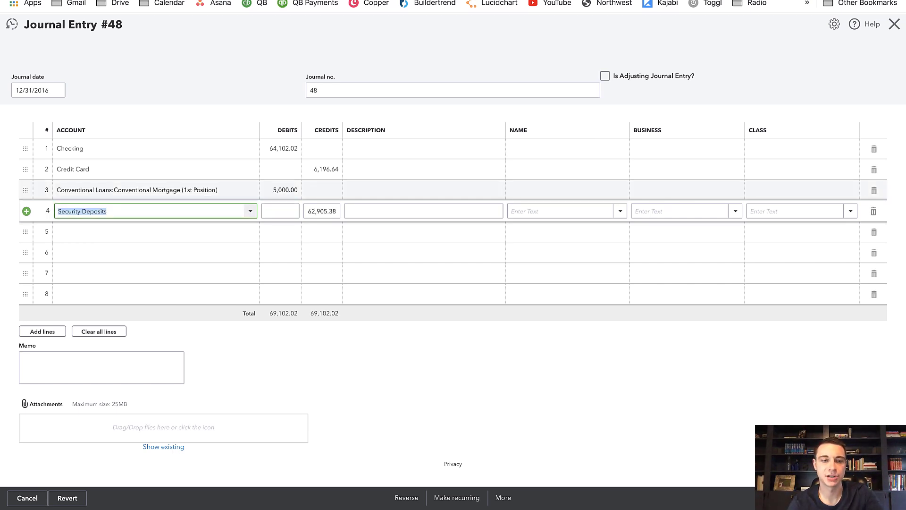
text(sec)
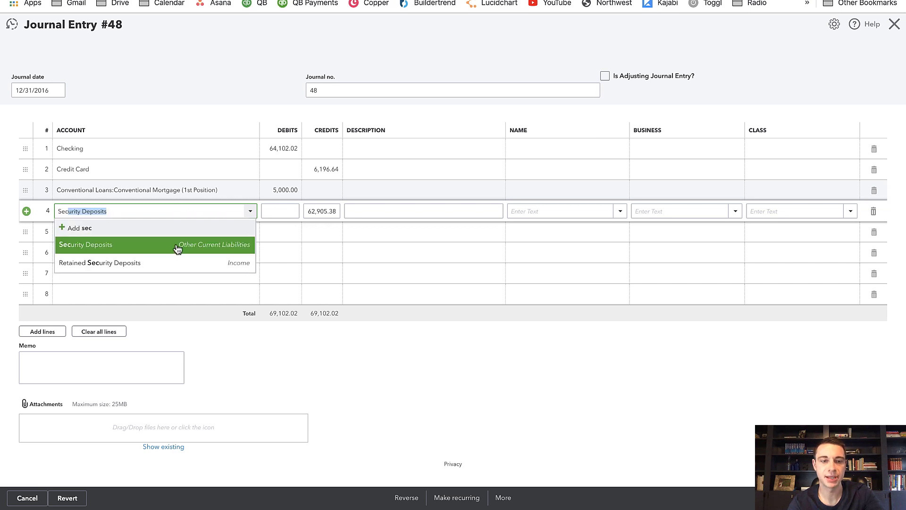
click(186, 244)
key(Tab)
key(Tab)
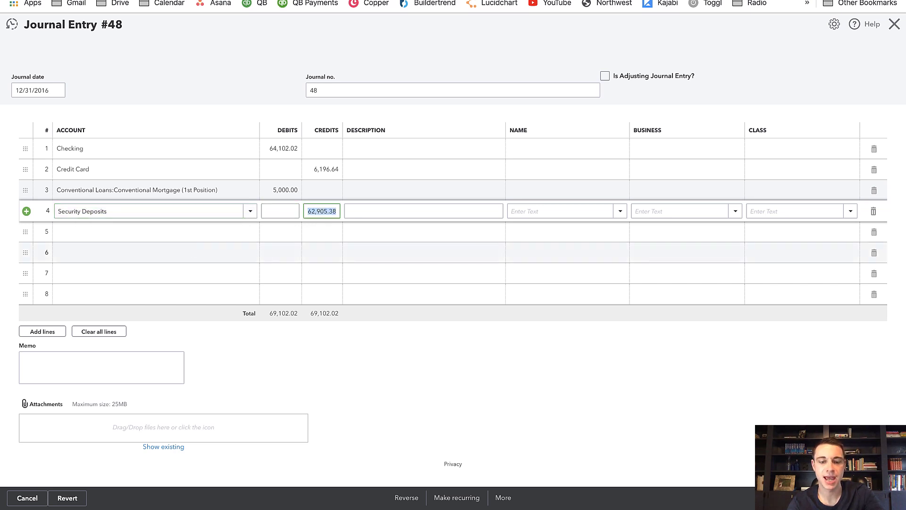
text(2300)
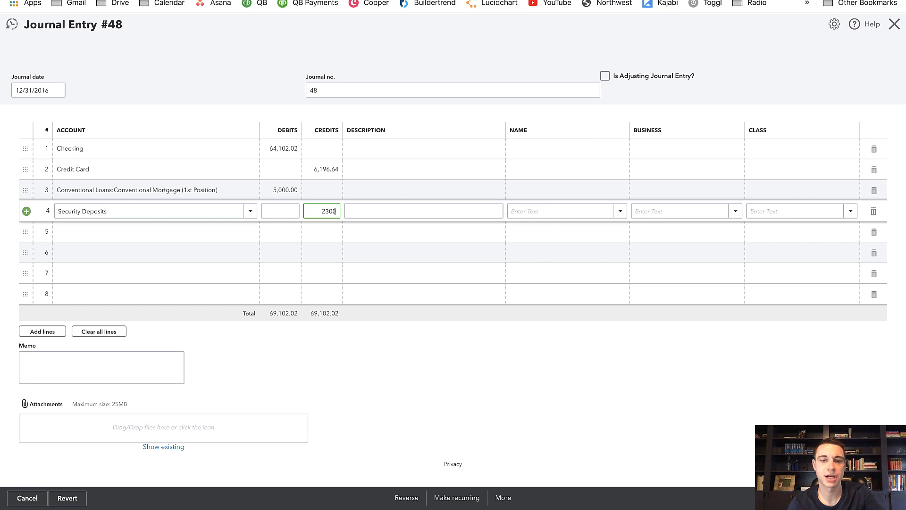
key(Tab)
key(Tab)
key(Tab)
key(Tab)
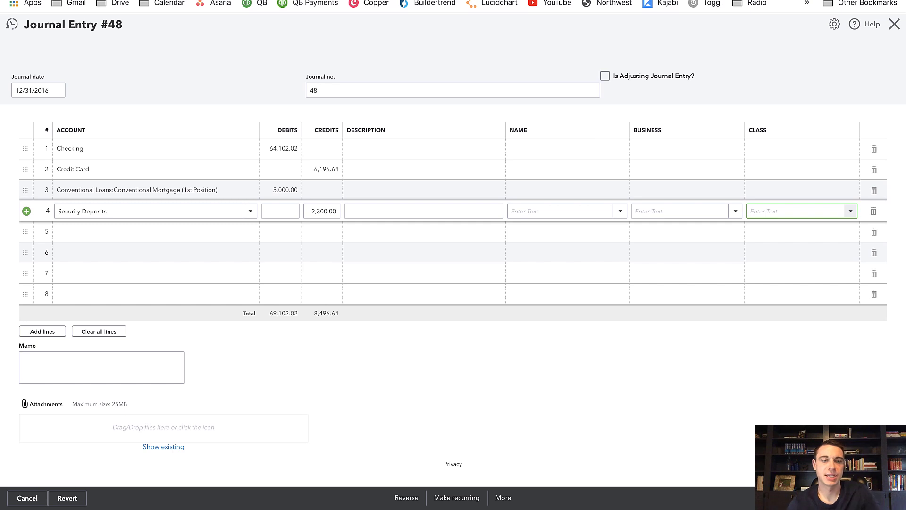
Step: Credit Opening Balance Equity 60,605.38 on line 5 and save the entry without classes
key(Tab)
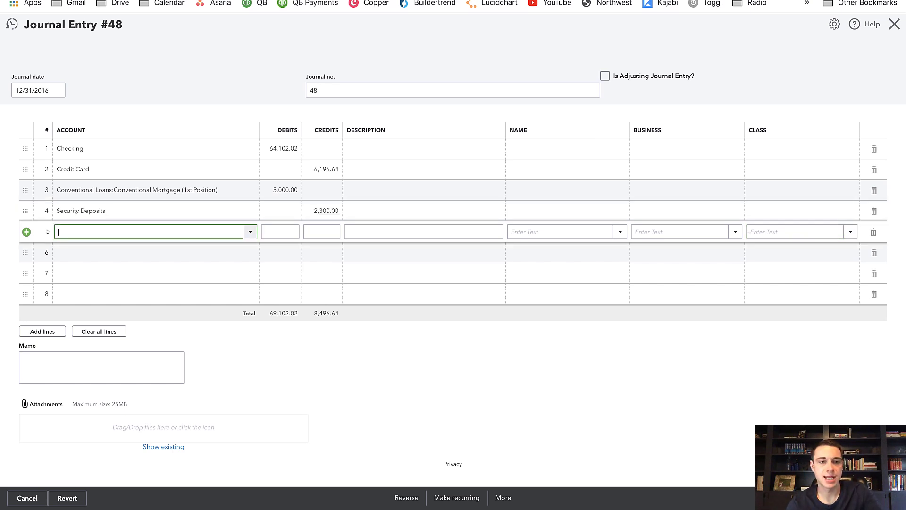
text(open)
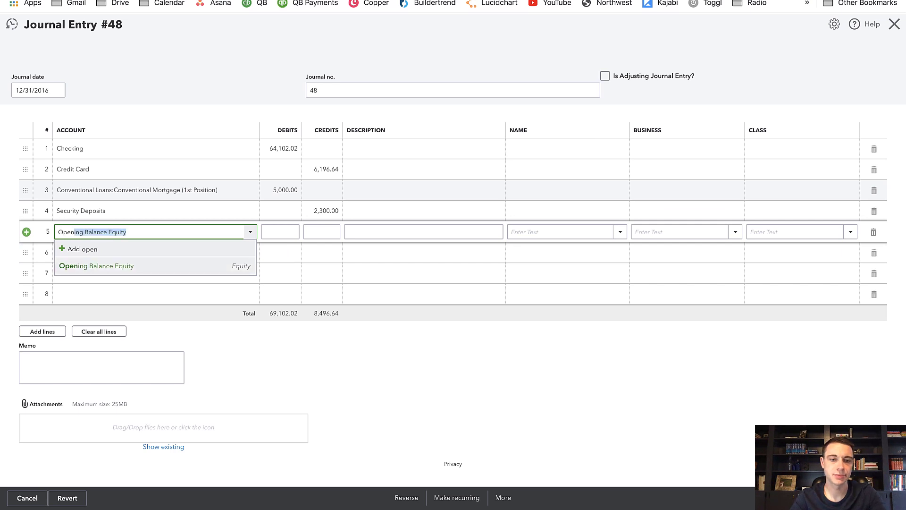
key(Return)
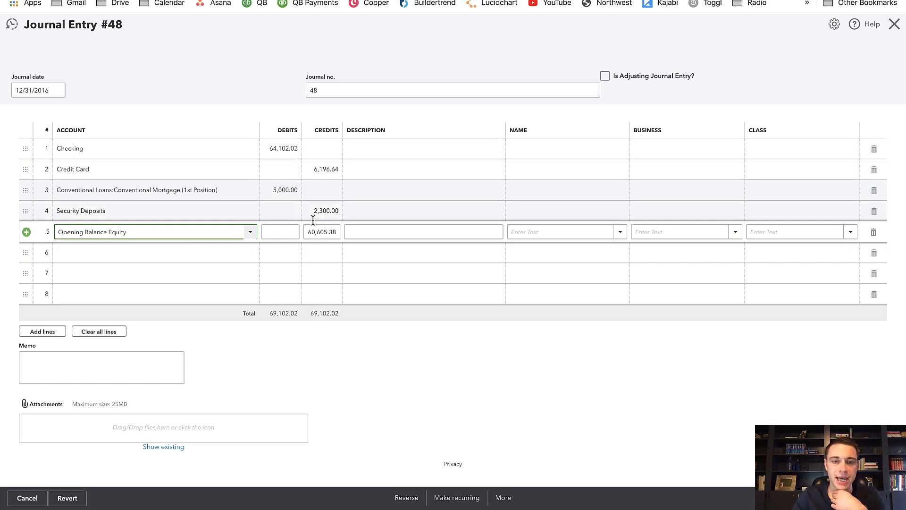
click(830, 497)
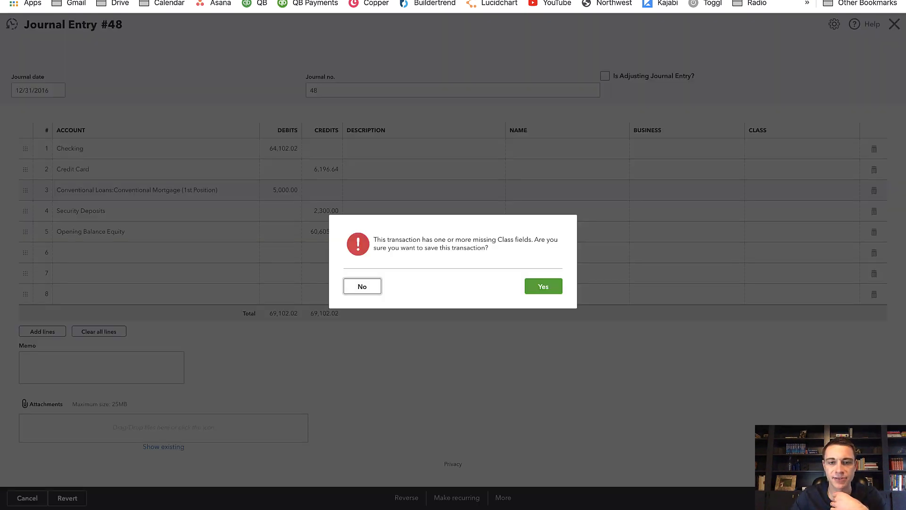
click(541, 287)
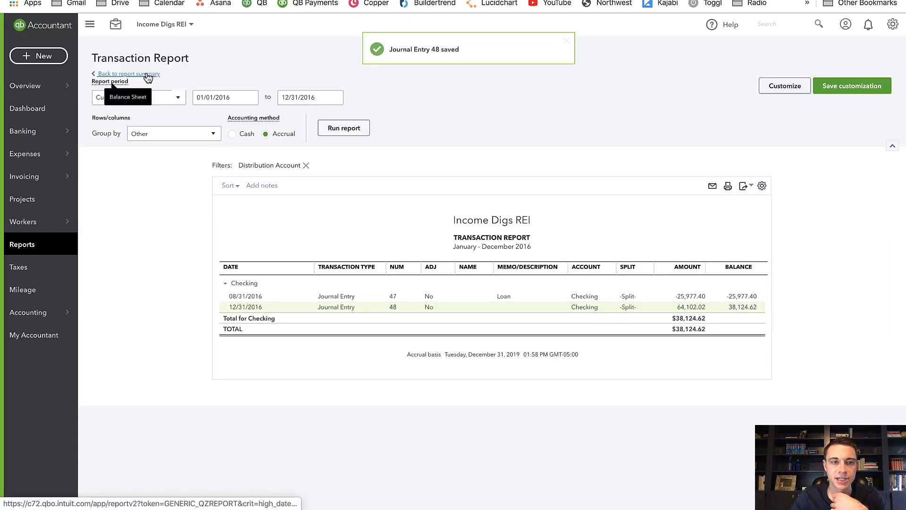
Step: Review the 12/31/2016 balance sheet: Credit Card 6,196.64, Security Deposits 2,300.00, mortgage 80,000.00
click(147, 74)
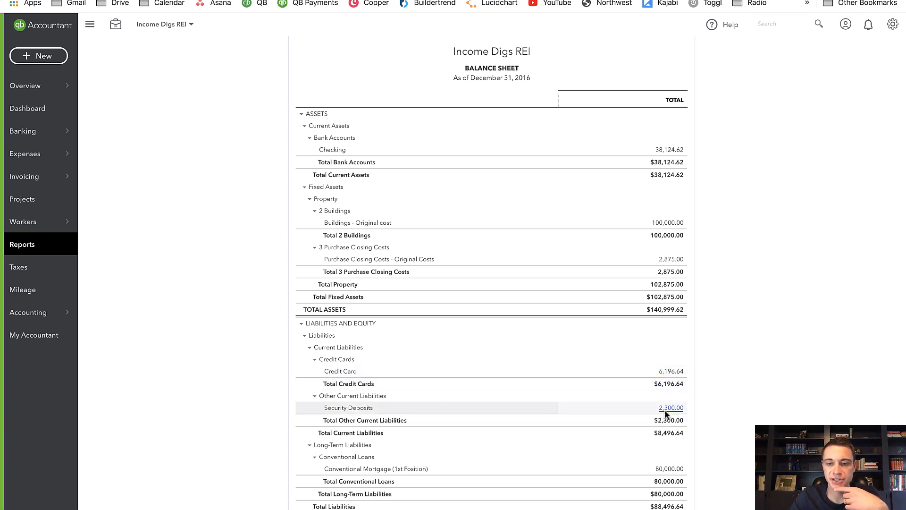
scroll(665, 411, down, 3)
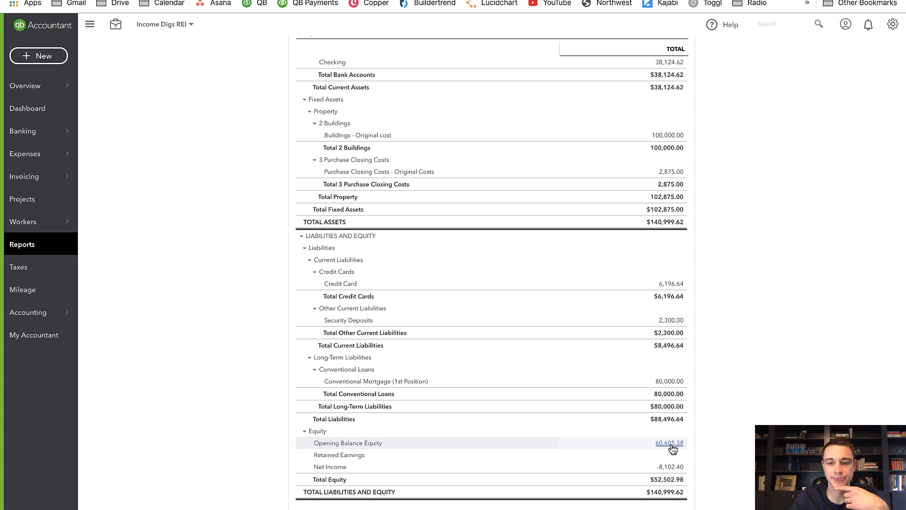
scroll(651, 424, up, 1)
scroll(651, 425, up, 5)
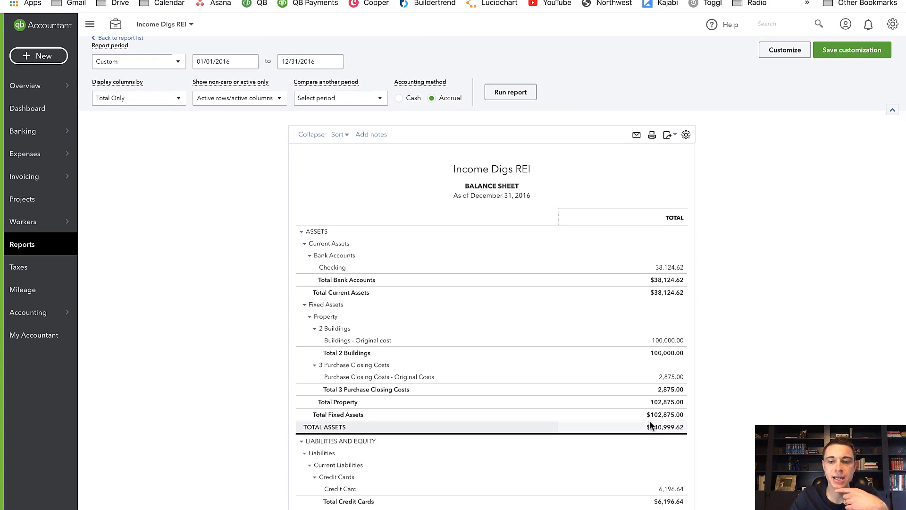
scroll(650, 423, down, 3)
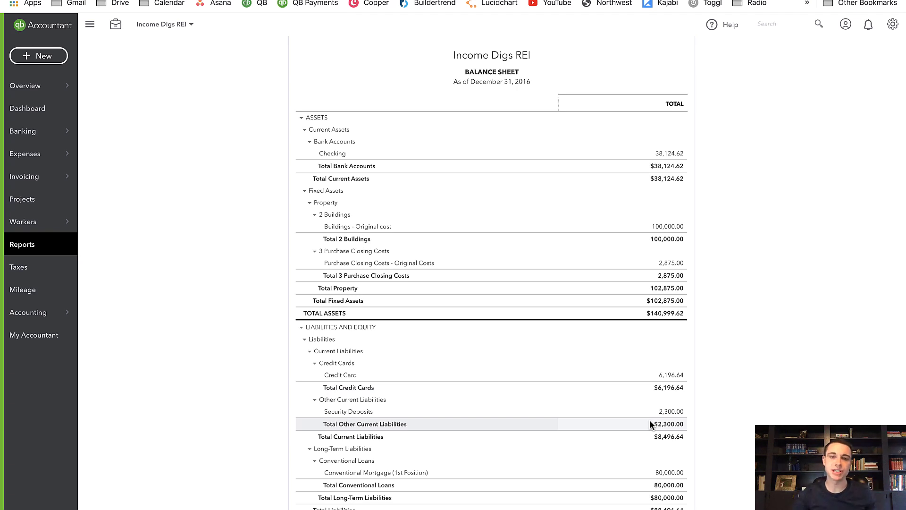